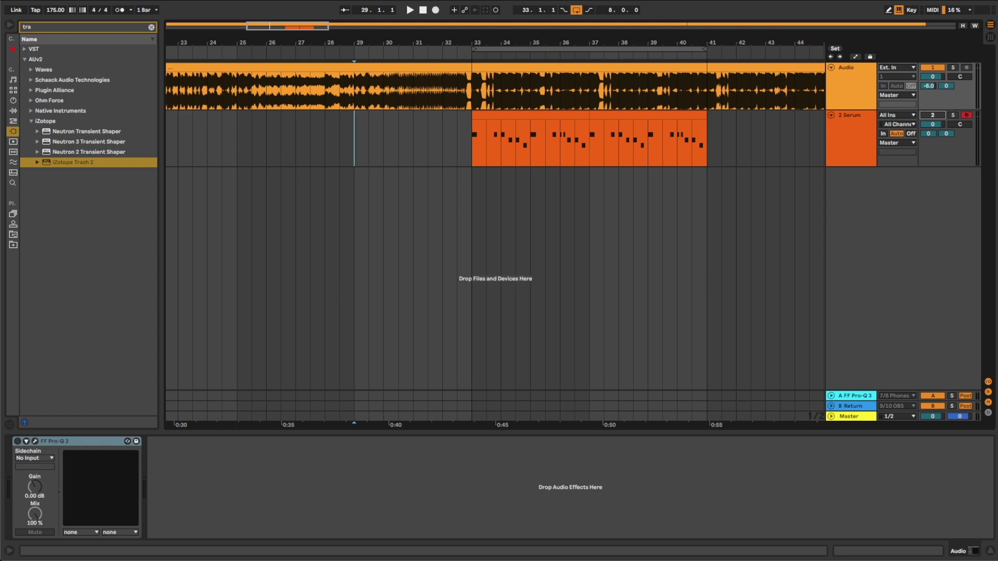
Step: Play the arrangement from bar 29 to audition the original Serum bass part
key("space")
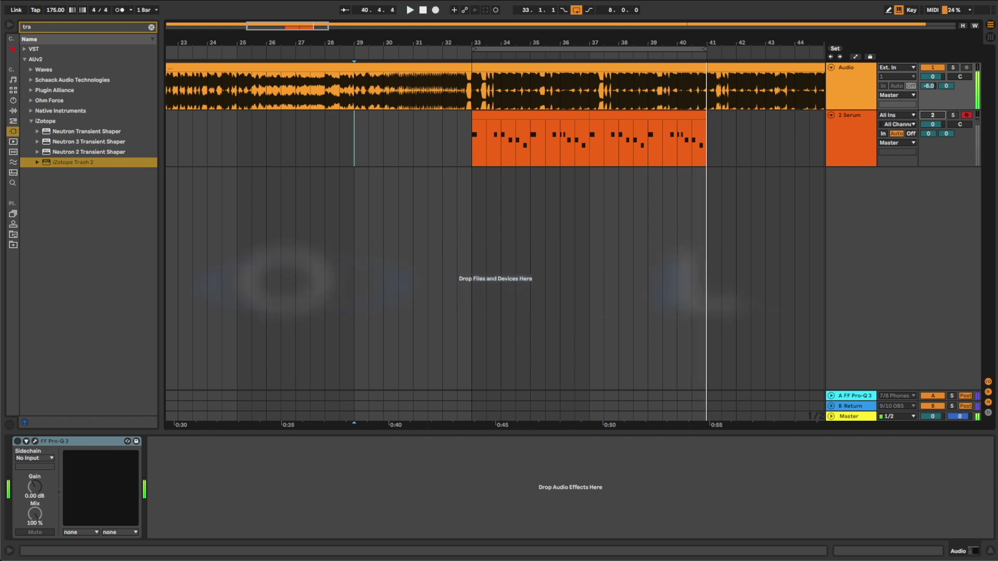
Step: Stop playback and replay the section from bar 29
key("space")
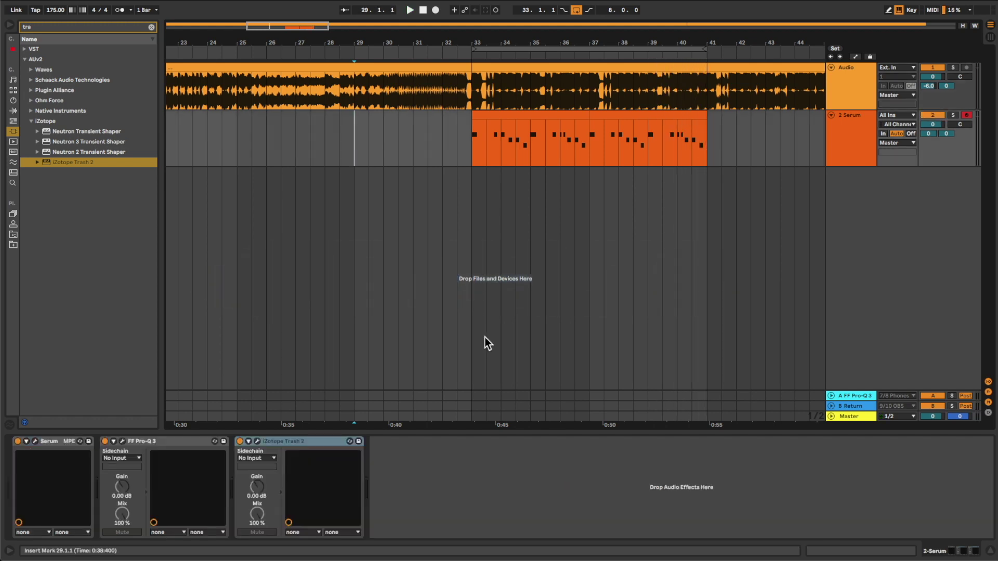
key("space")
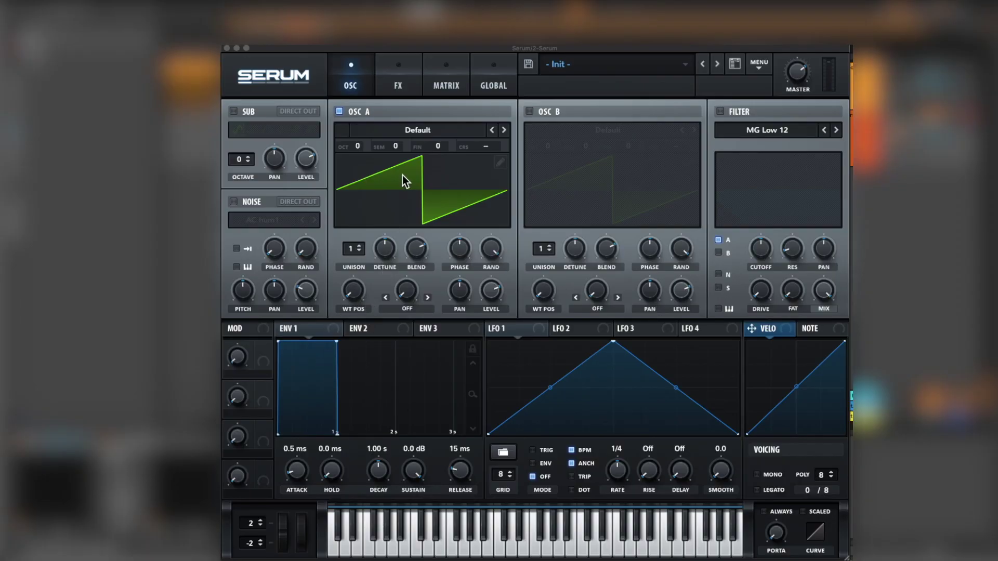
Step: Load the Analog Basic_Cjw wavetable into oscillator A and raise its wavetable position to 63
left_click(420, 130)
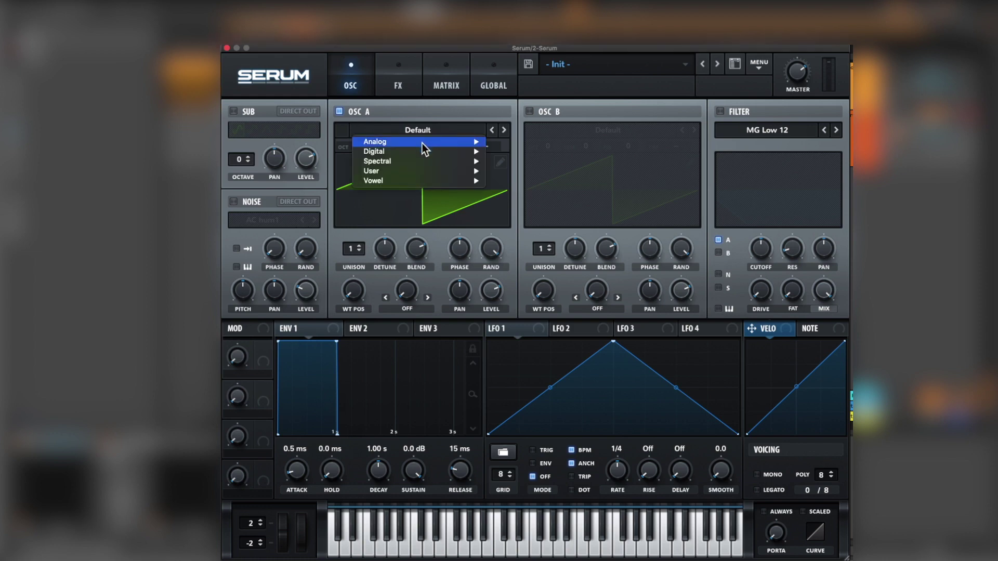
mouse_move(422, 143)
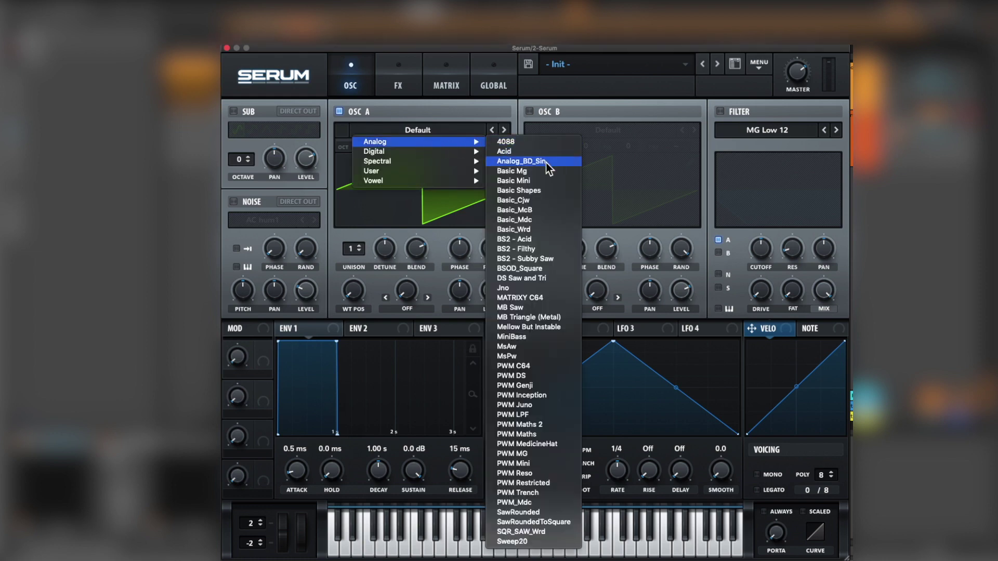
left_click(550, 203)
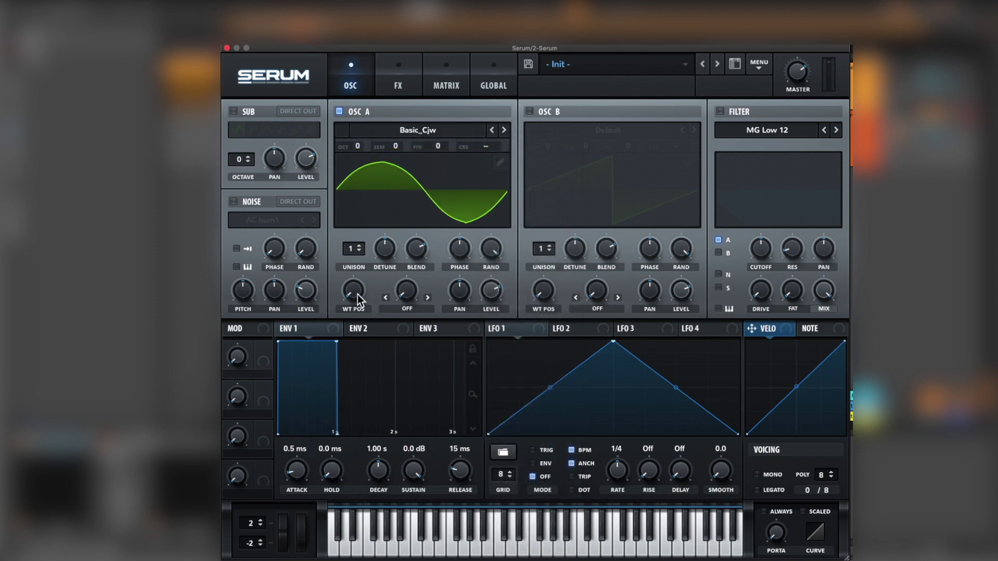
left_click_drag(353, 291, 375, 129)
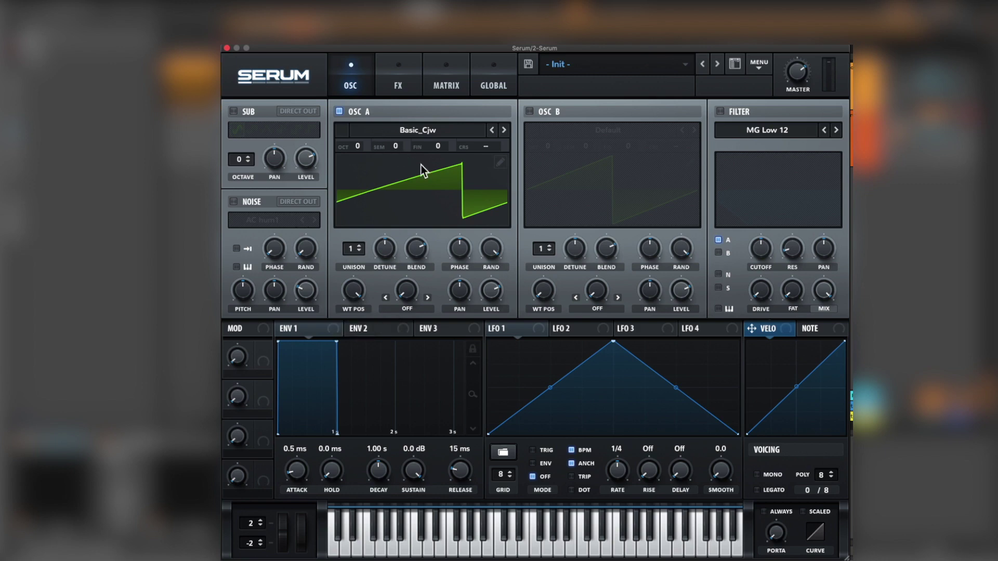
left_click(760, 62)
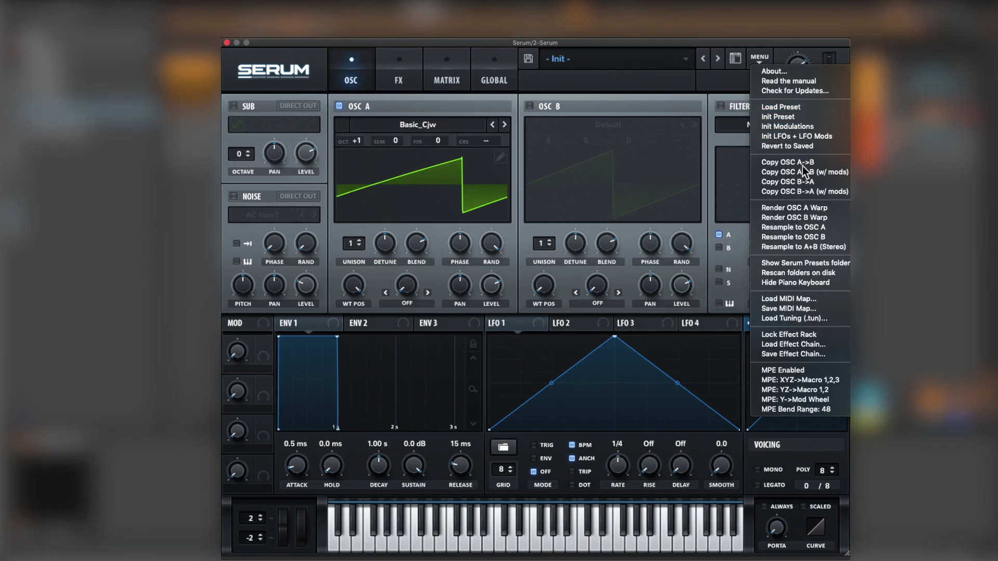
Step: Copy oscillator A onto B, then cut B's first harmonic to 0% in the table editor
left_click(802, 166)
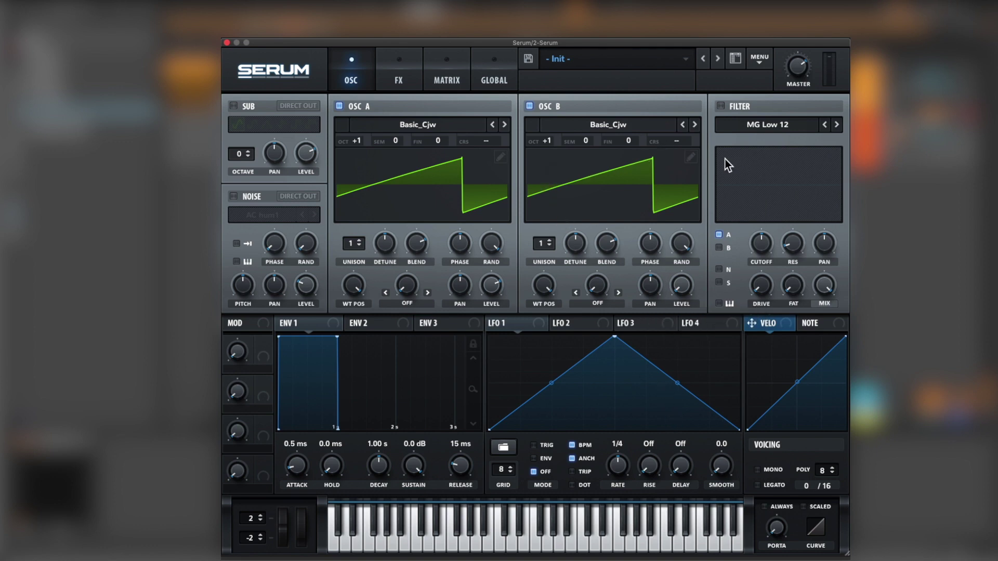
left_click(689, 158)
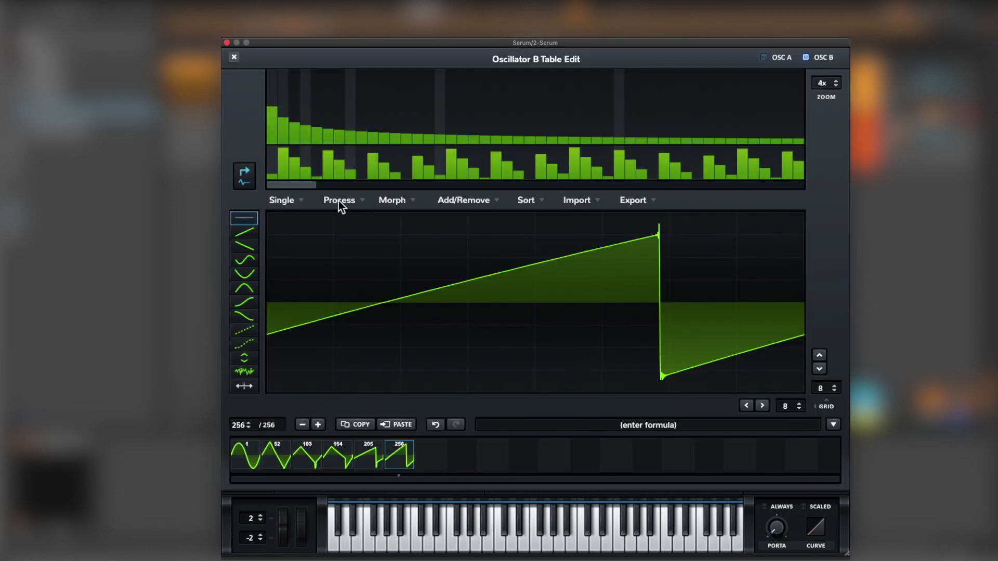
left_click_drag(272, 110, 273, 160)
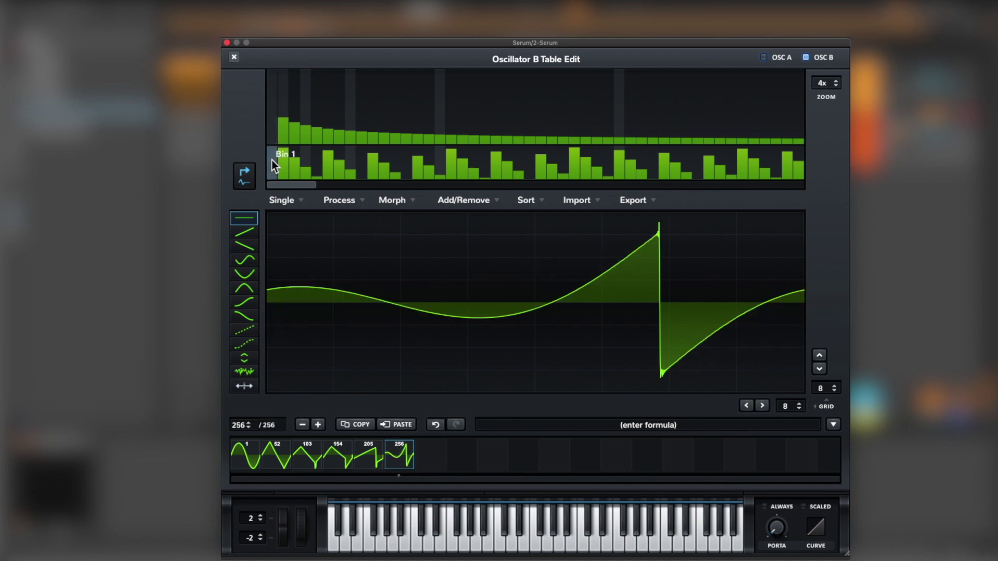
left_click(234, 57)
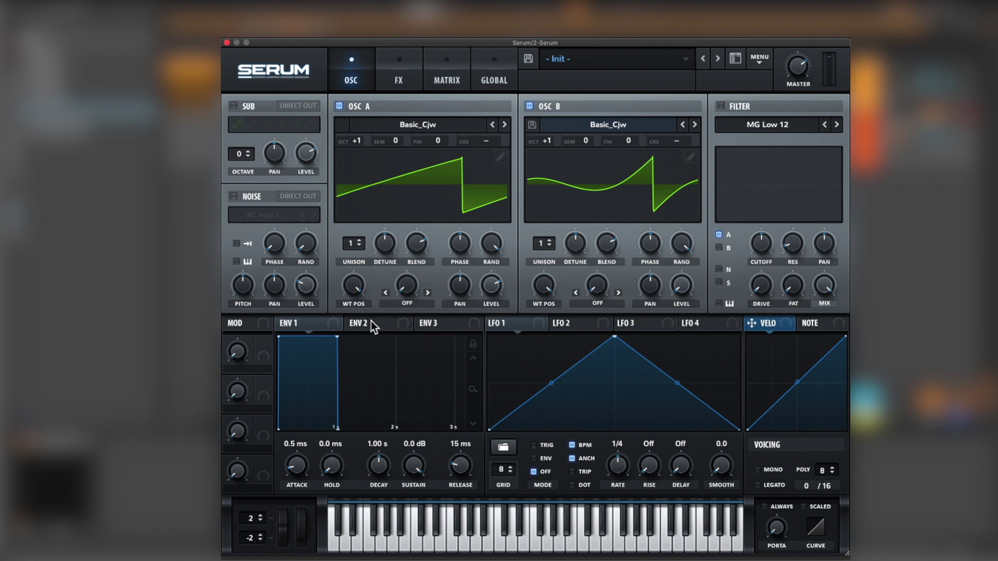
Step: Set oscillator A's warp to FM (from B) at 24%, modulated by LFO 1
left_click(408, 301)
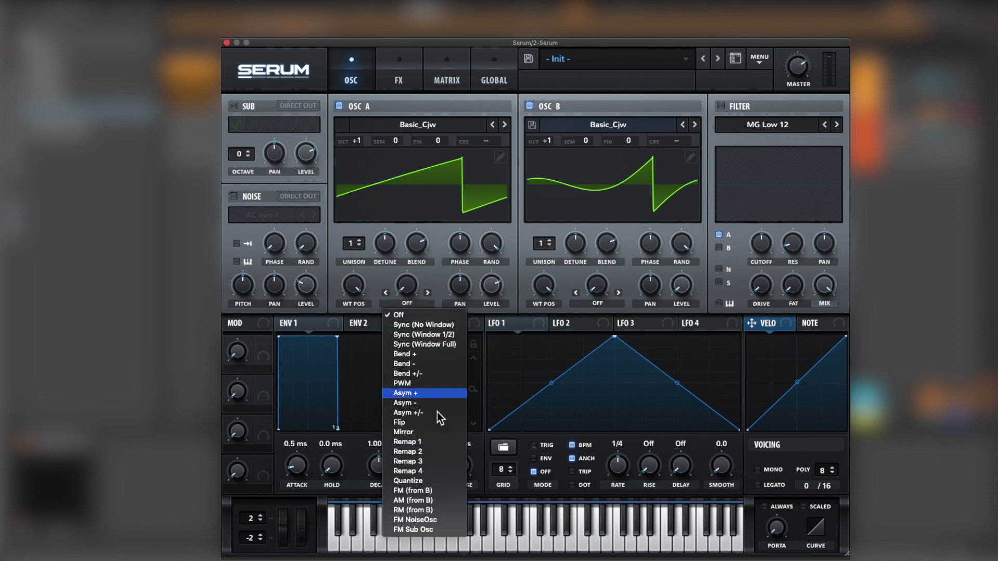
left_click(438, 492)
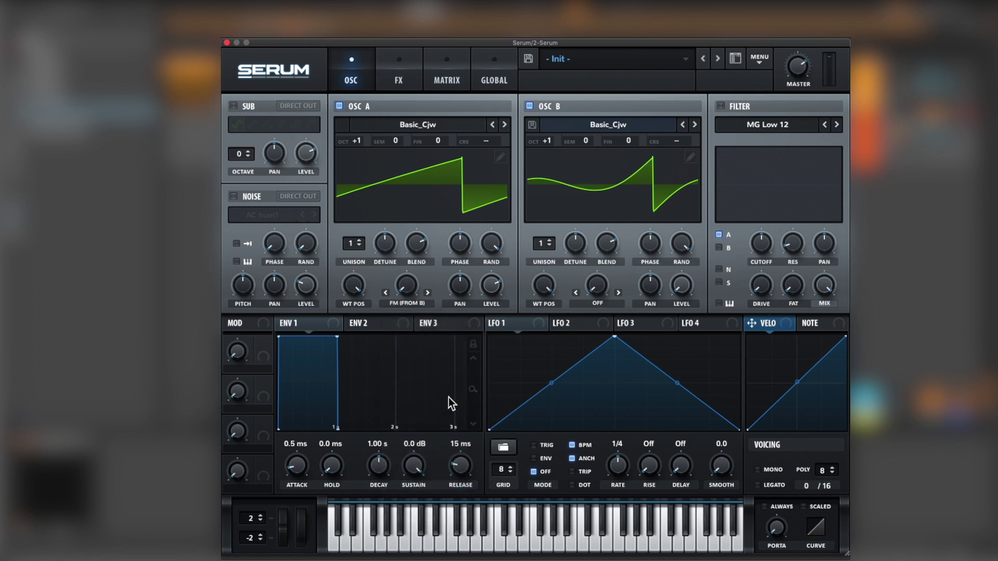
left_click_drag(412, 286, 420, 264)
mouse_move(536, 326)
left_click_drag(542, 325, 388, 293)
Step: Reshape LFO 1 into an early-peak curved rise and decay, and zero both oscillators' phase randomness
left_click_drag(613, 338, 549, 313)
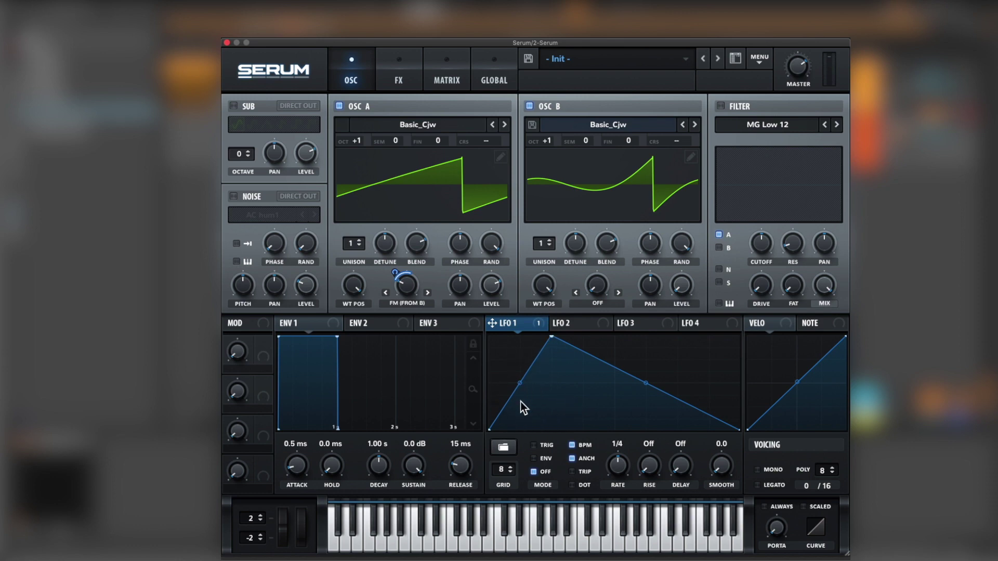
left_click_drag(520, 384, 532, 337)
left_click_drag(641, 381, 639, 388)
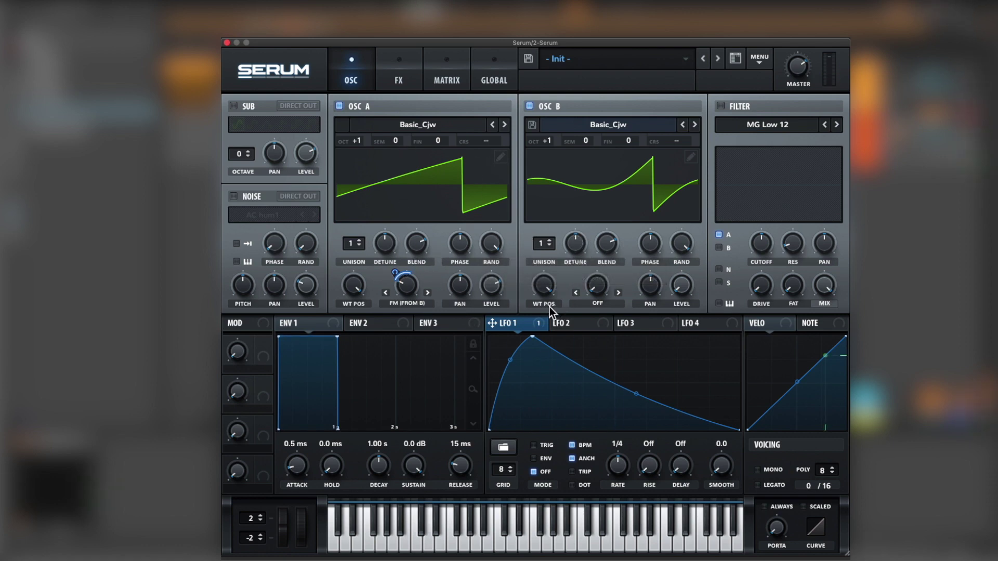
left_click_drag(489, 242, 489, 418)
left_click_drag(679, 248, 647, 375)
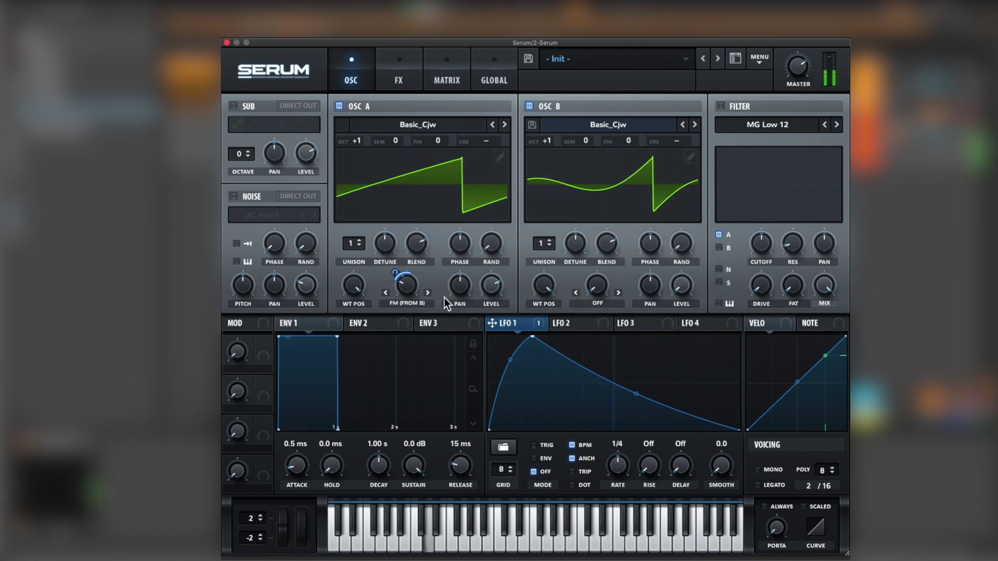
Step: Enable the keytracked MG Low 12 filter with a low cutoff, modulated by LFO 1 at depth 65
left_click(721, 107)
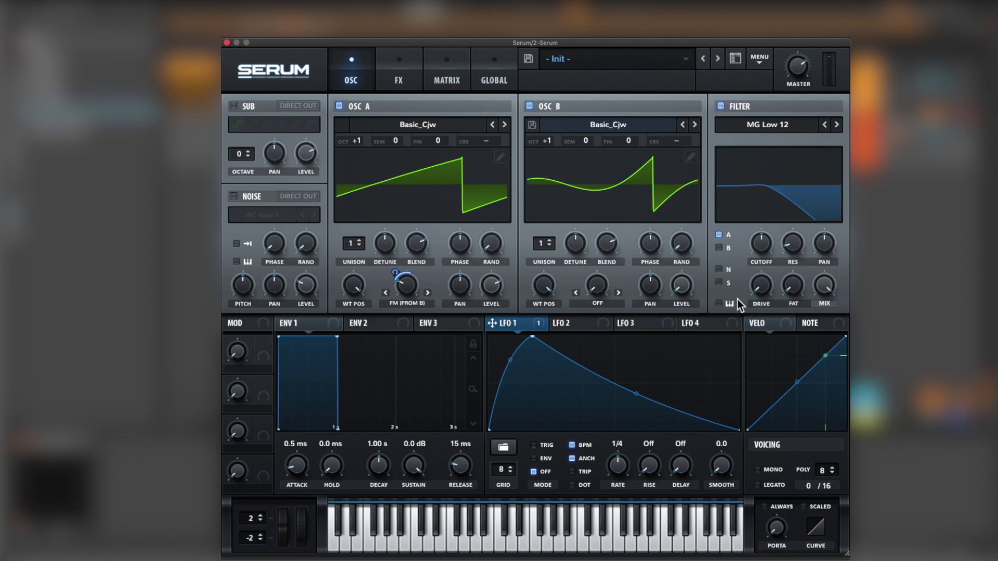
left_click(718, 304)
left_click_drag(759, 264, 744, 424)
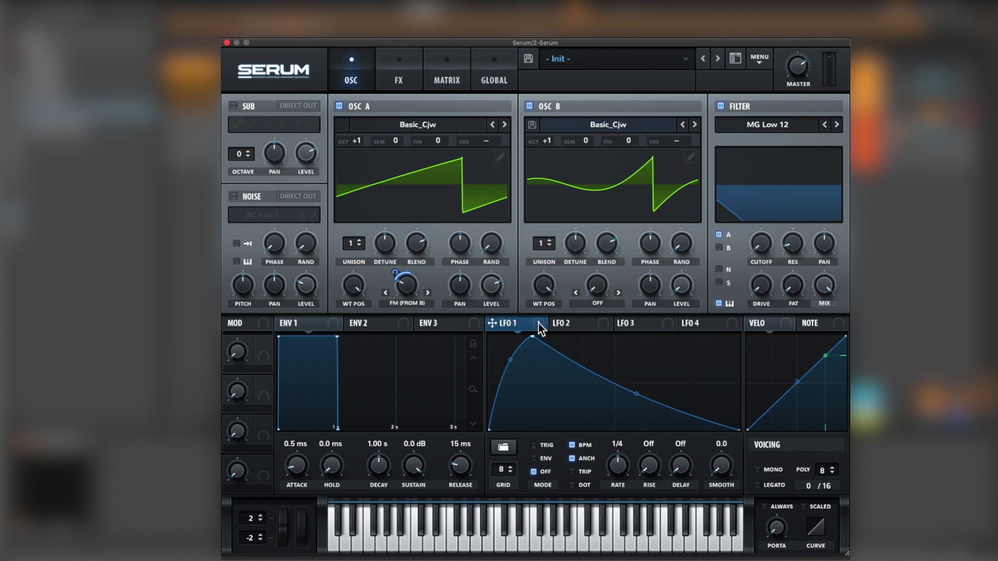
left_click_drag(541, 325, 755, 249)
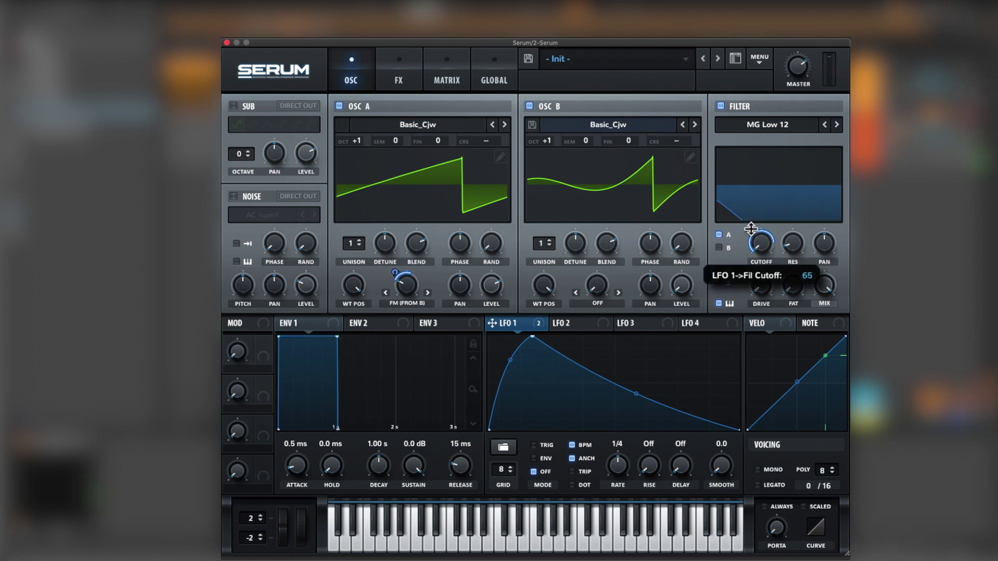
left_click_drag(750, 229, 748, 229)
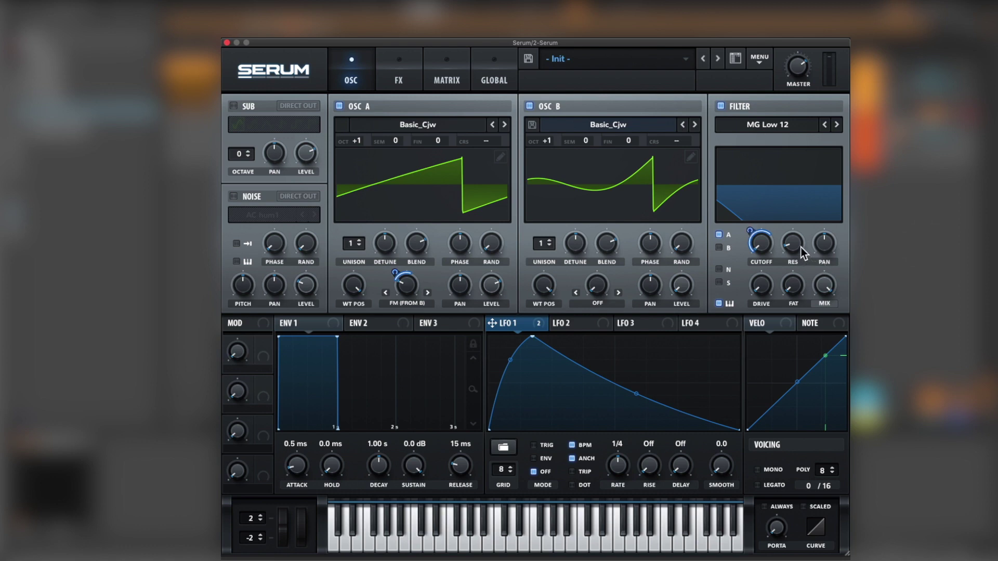
mouse_move(801, 243)
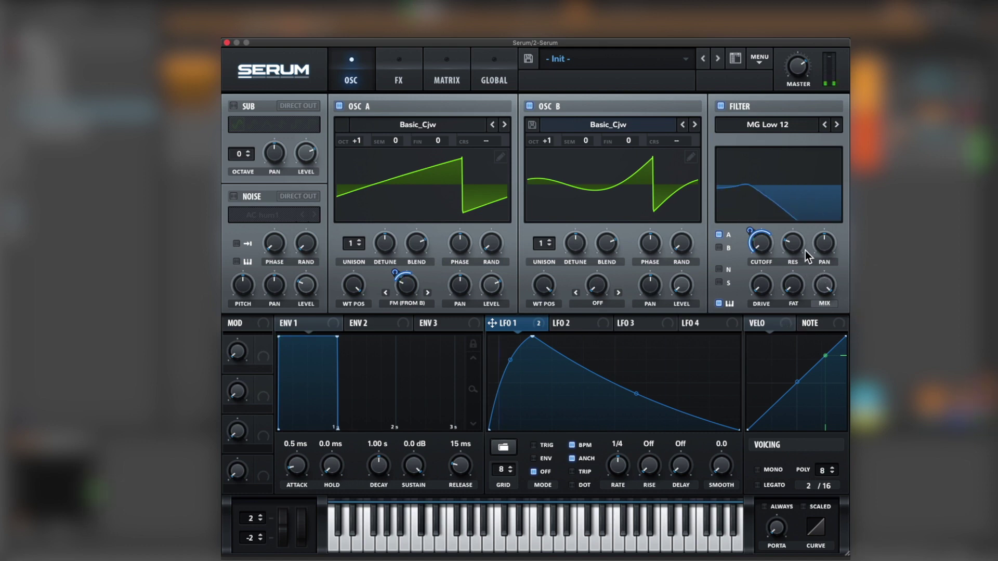
mouse_move(793, 288)
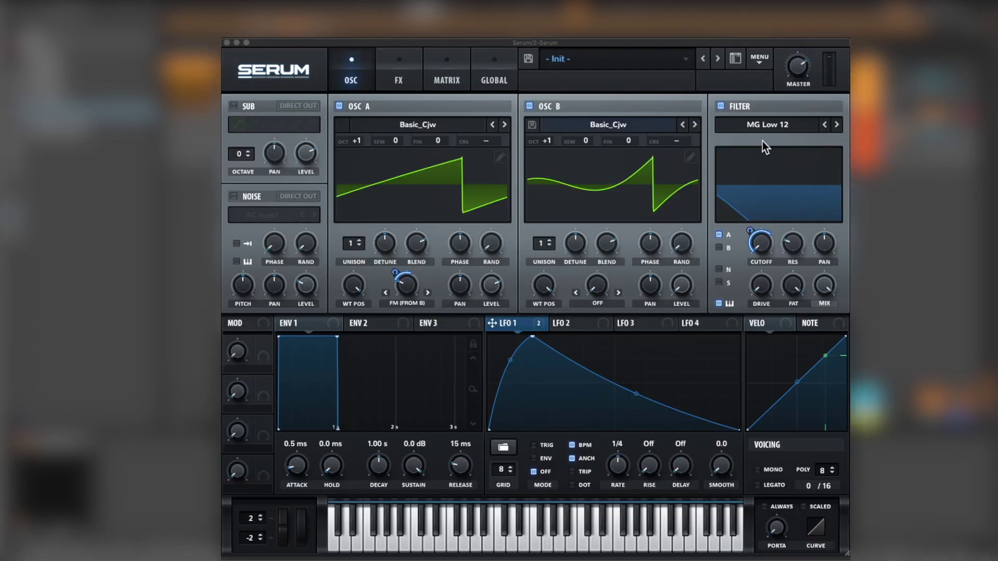
Step: Push LFO 1's cutoff modulation depth up to 75, then settle it at 64
left_click(749, 232)
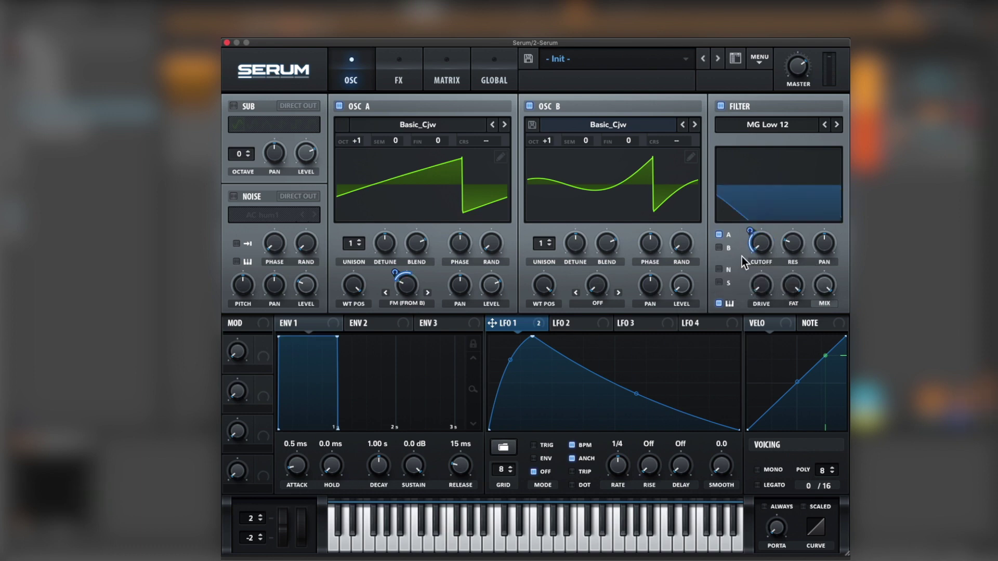
left_click_drag(755, 230, 754, 209)
mouse_move(747, 234)
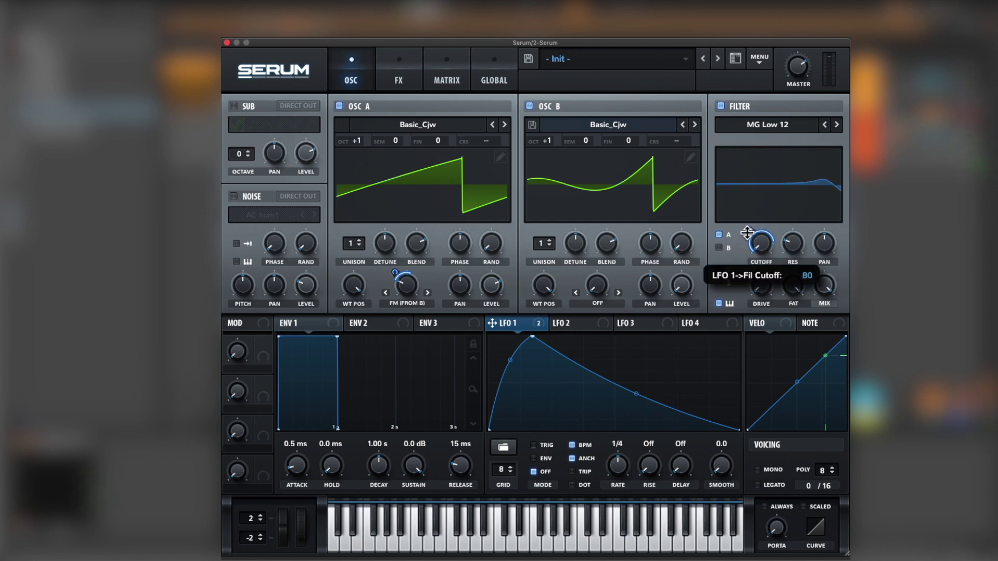
left_click_drag(747, 235, 746, 241)
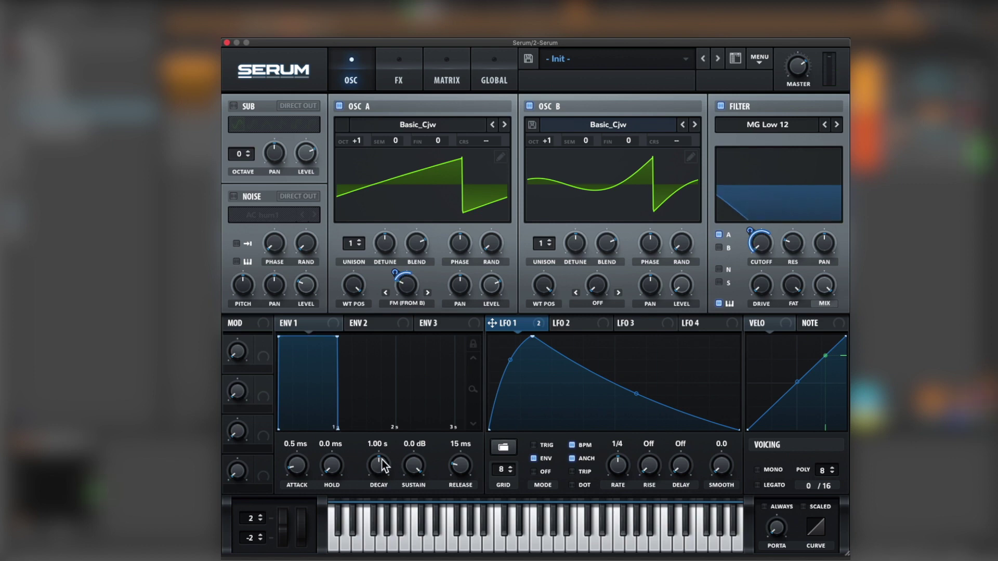
Step: Adjust the amp envelope to about 8.1 ms attack and 79 ms release
left_click_drag(301, 474, 303, 466)
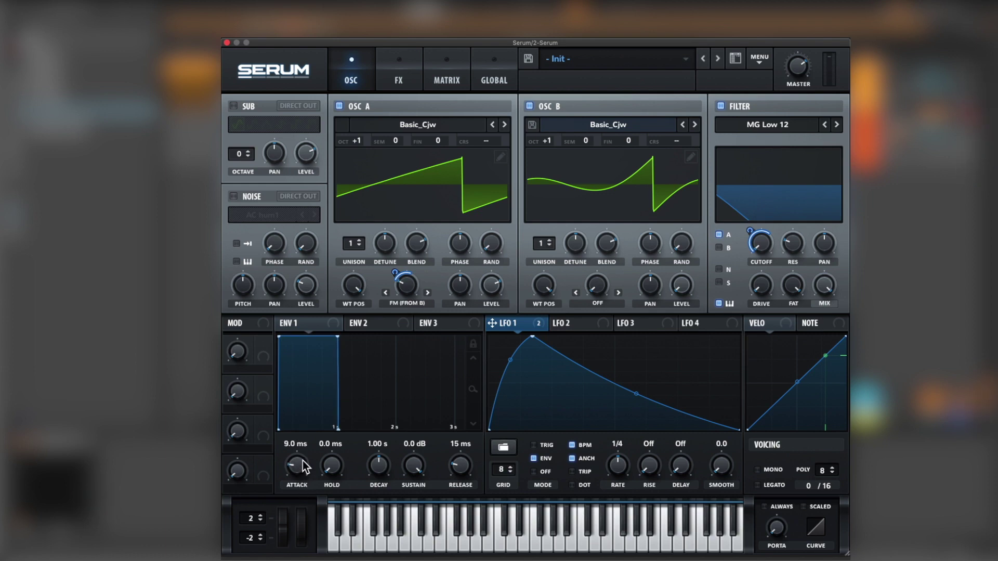
scroll(305, 466, "down", 2)
scroll(305, 468, "down", 1)
scroll(461, 466, "up", 3)
scroll(463, 466, "down", 2)
scroll(463, 464, "up", 1)
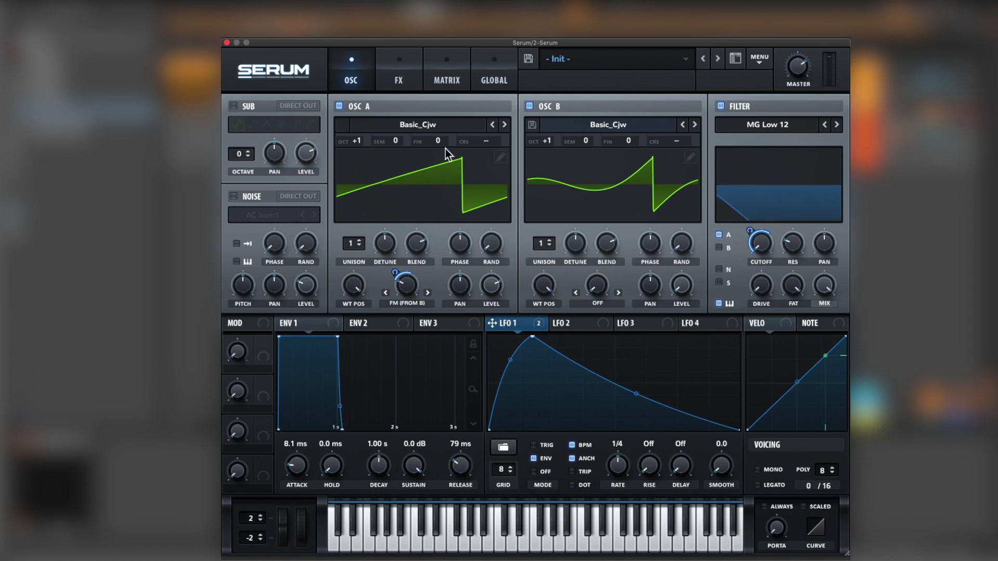
Step: Enable the FX rack's Filter effect in Flg + mode with cutoff raised to about 687 Hz
left_click(403, 68)
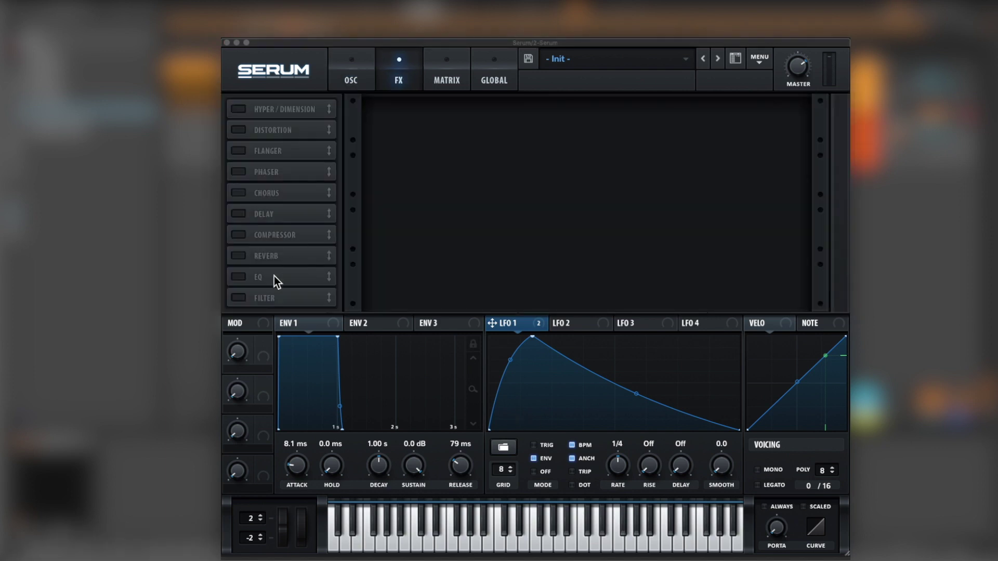
left_click(237, 299)
left_click(472, 120)
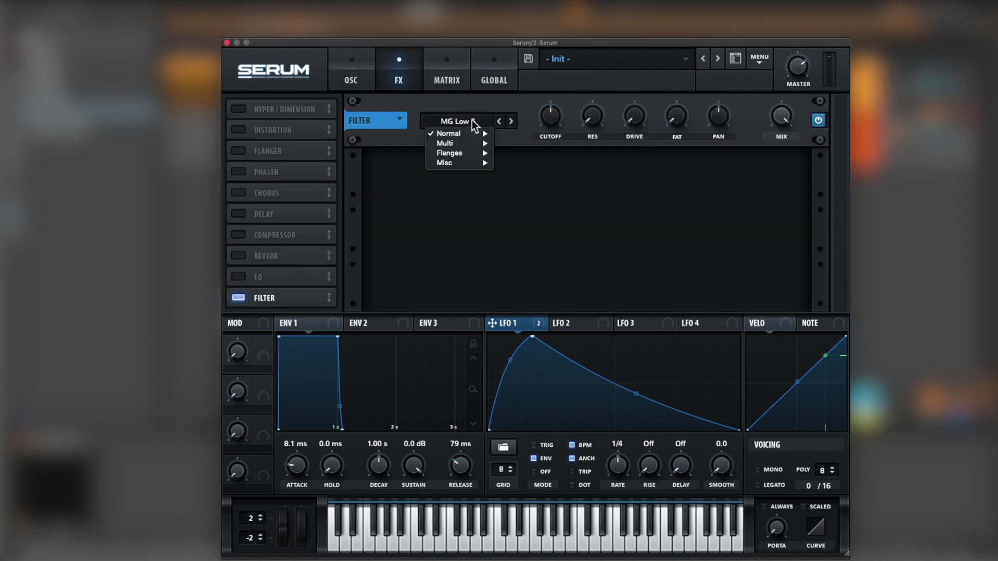
mouse_move(474, 154)
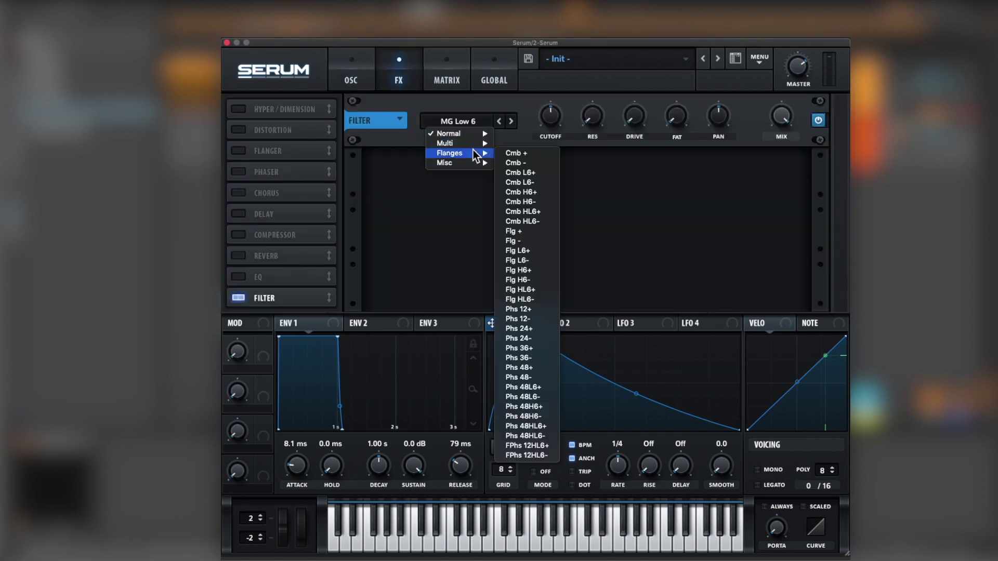
left_click(534, 230)
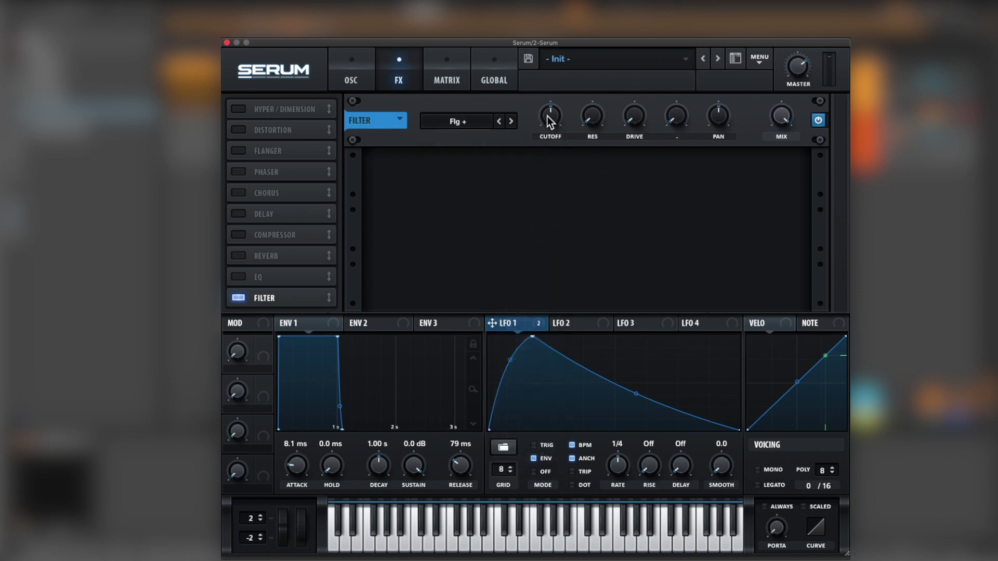
left_click_drag(549, 117, 610, 97)
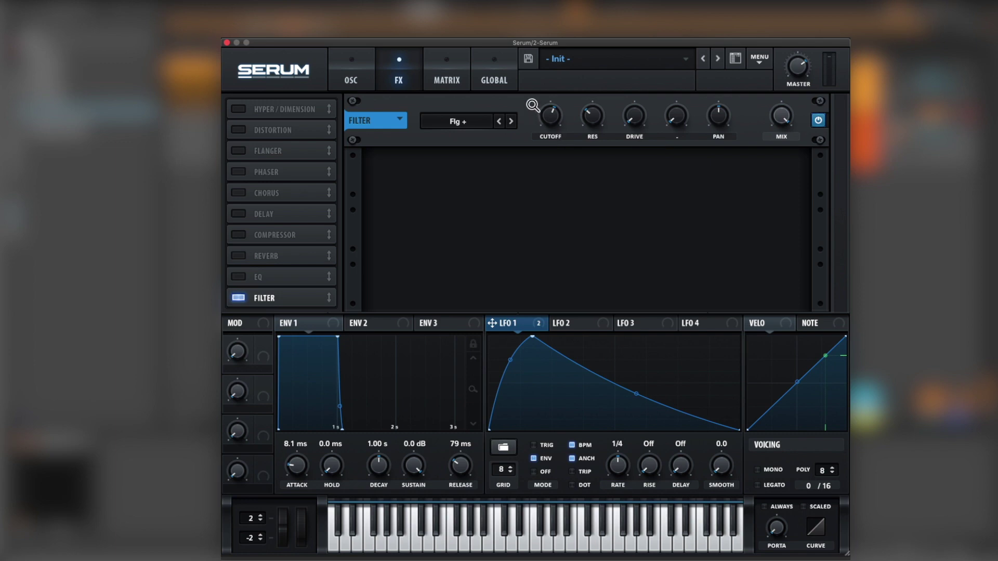
Step: Route note number to the filter effect's cutoff with a raised amount, and LFO 1 to its drive
left_click(828, 327)
left_click_drag(840, 331, 556, 123)
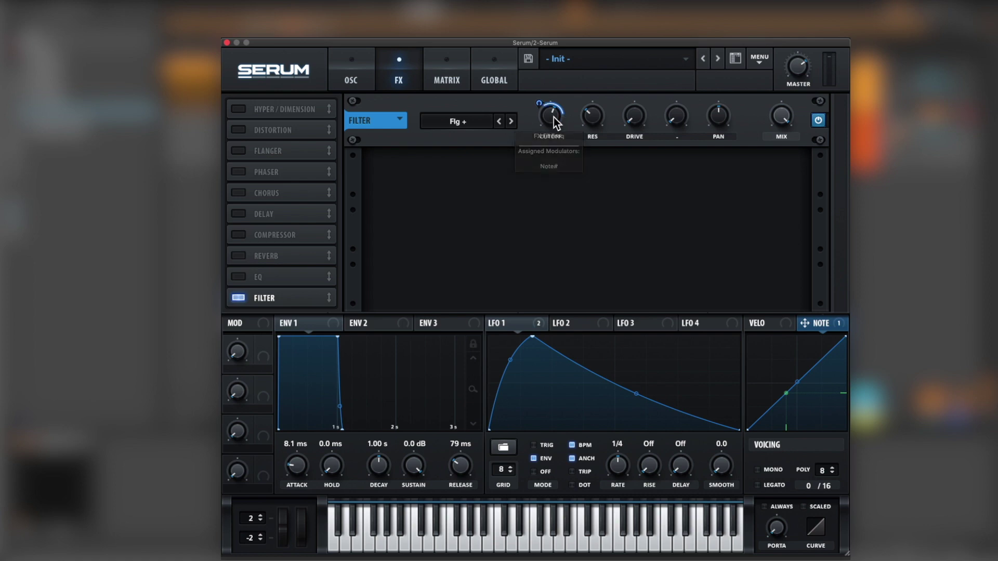
mouse_move(537, 103)
left_click_drag(538, 104, 564, 41)
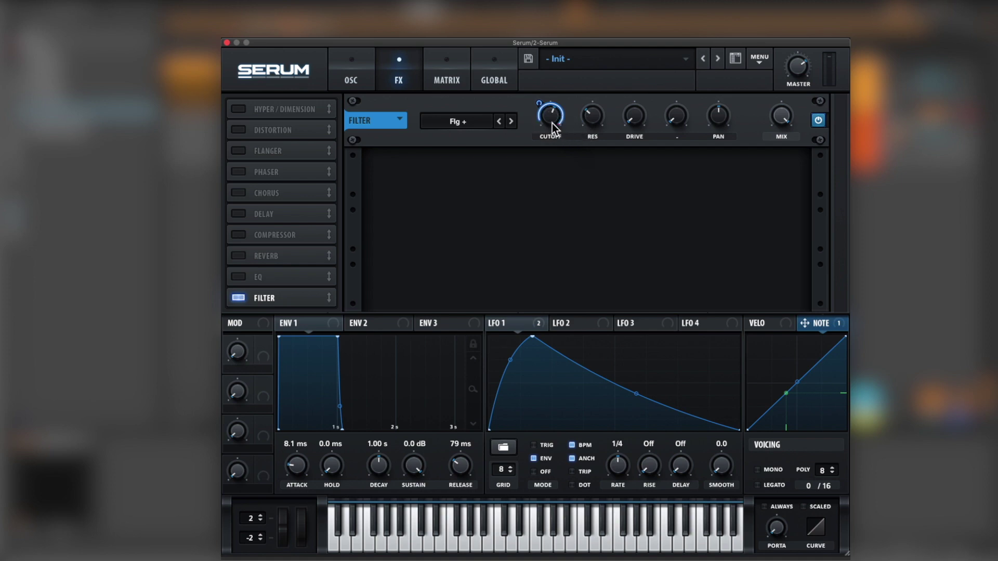
mouse_move(552, 124)
left_click_drag(519, 325, 613, 124)
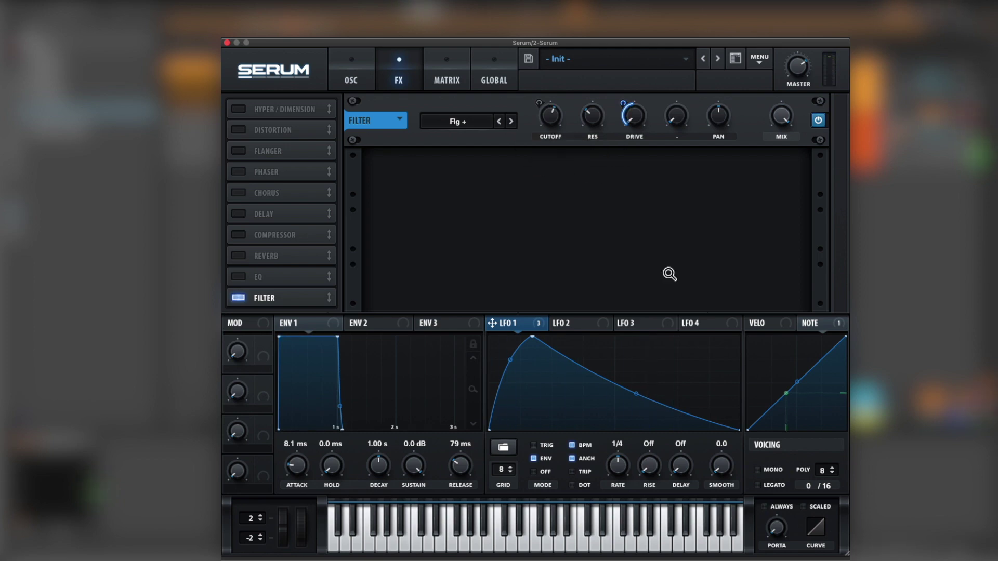
Step: Bypass the note-number modulation on the filter cutoff, then re-enable it
left_click(821, 323)
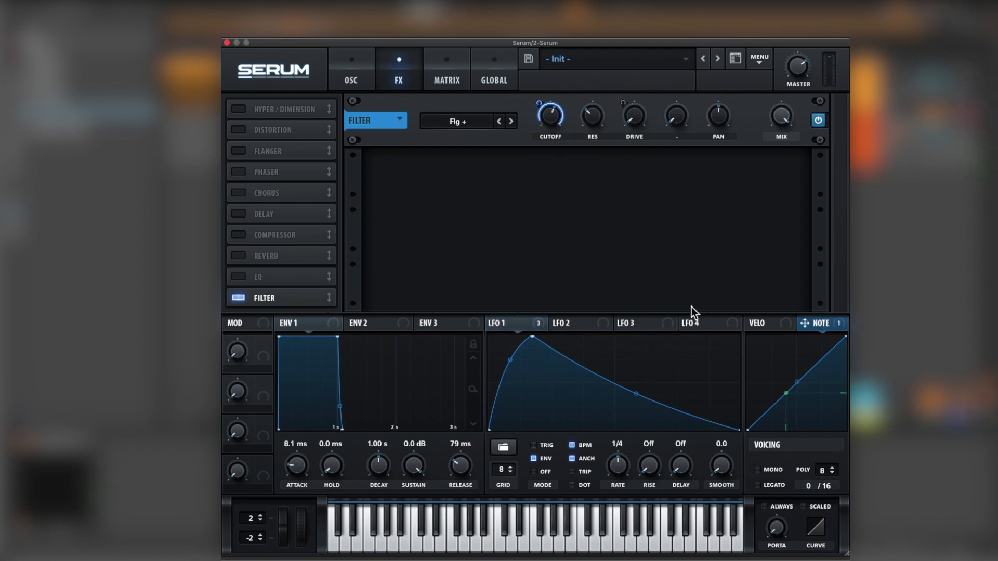
right_click(538, 102)
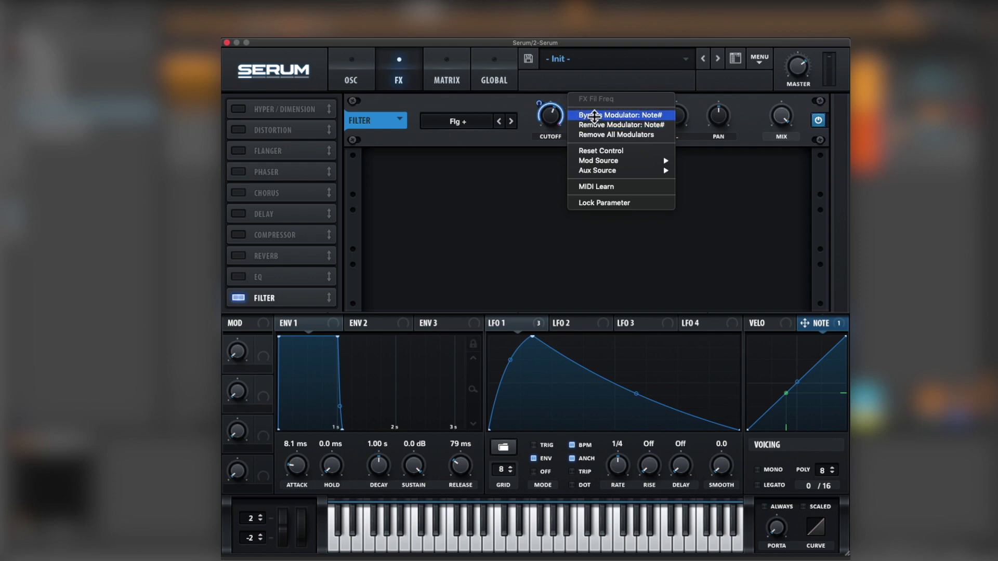
left_click(608, 114)
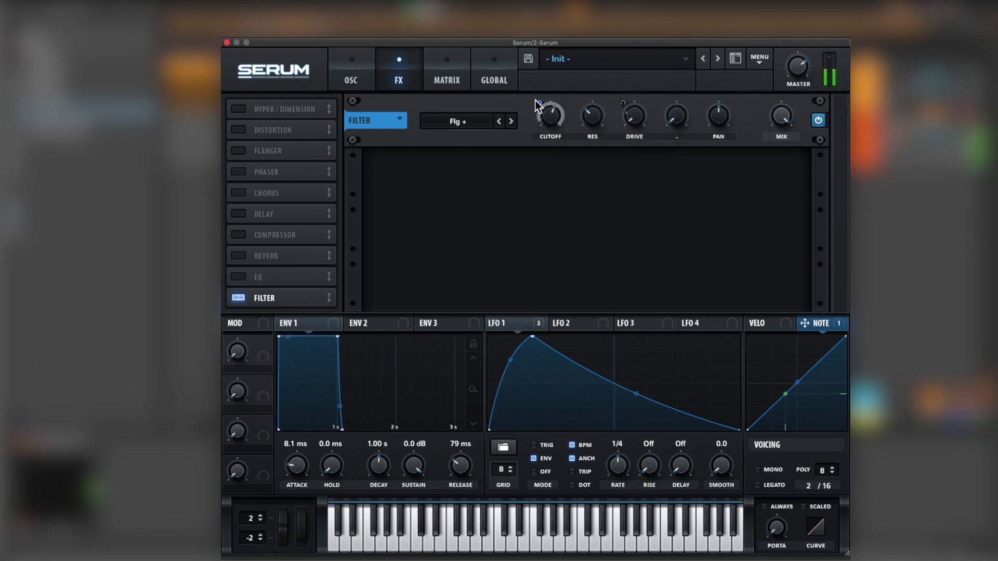
mouse_move(538, 103)
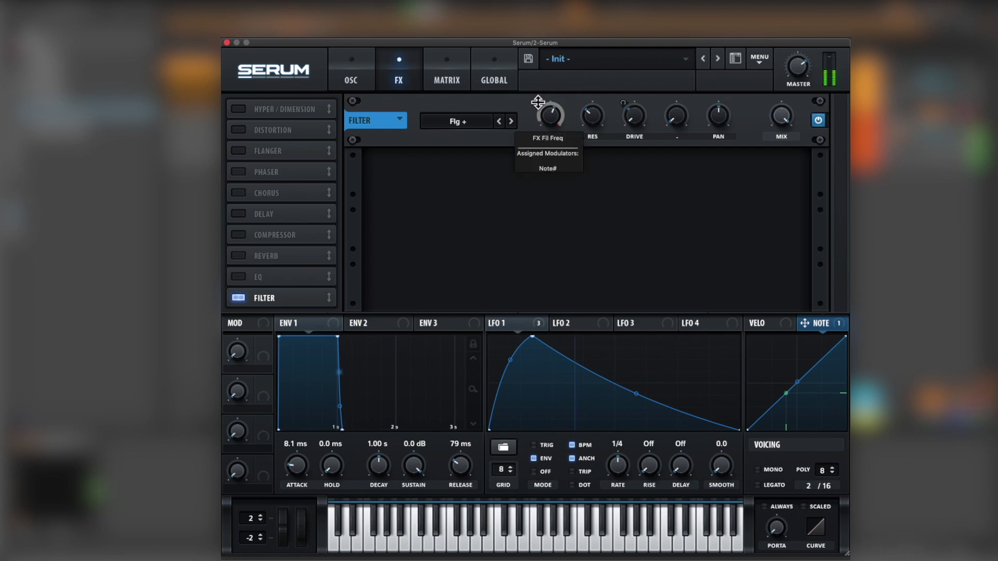
right_click(538, 103)
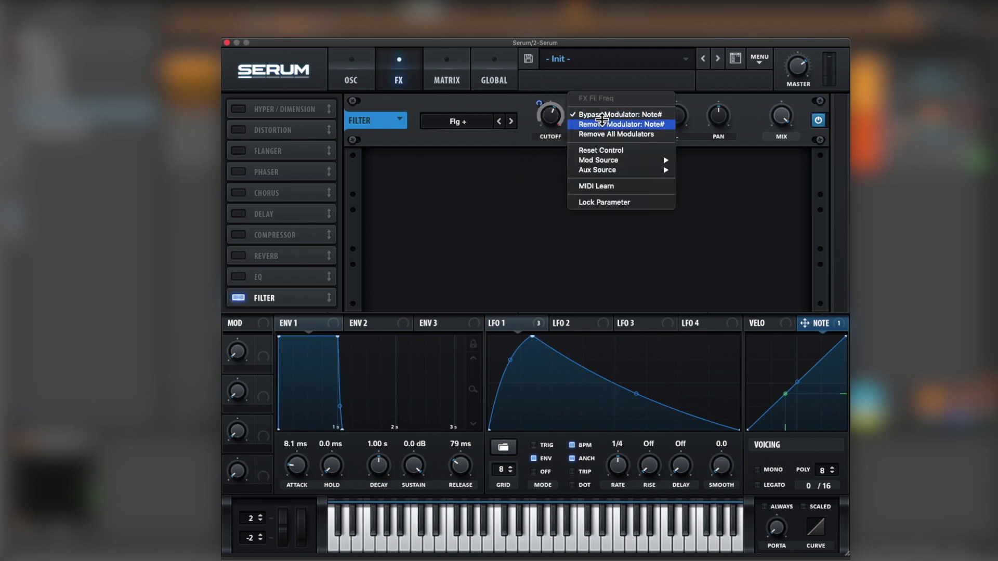
left_click(602, 115)
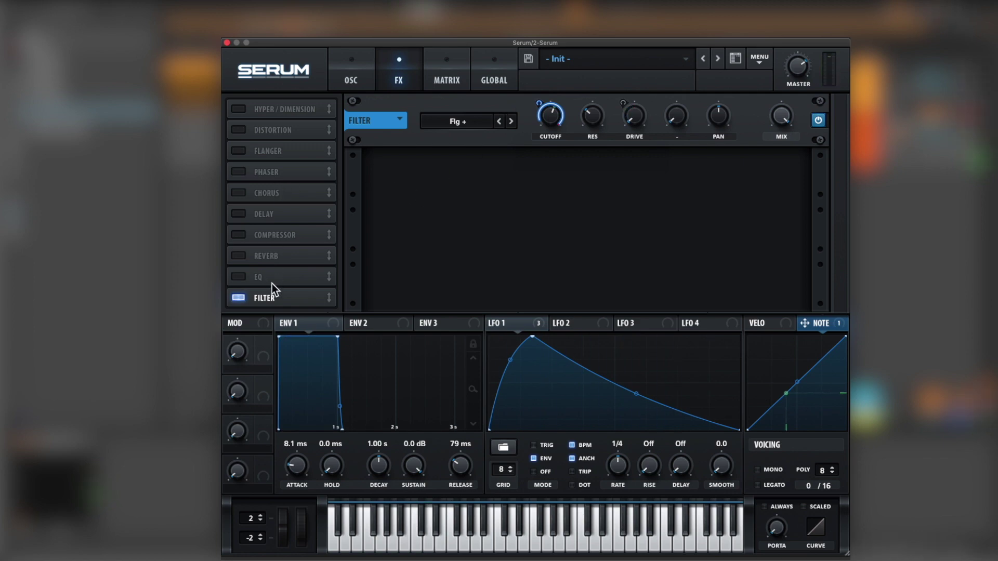
Step: Move the filter to the chain's start and enable Tube distortion at 50% drive, modulated by LFO 1
left_click_drag(281, 302, 303, 114)
left_click_drag(287, 156, 288, 130)
left_click(237, 131)
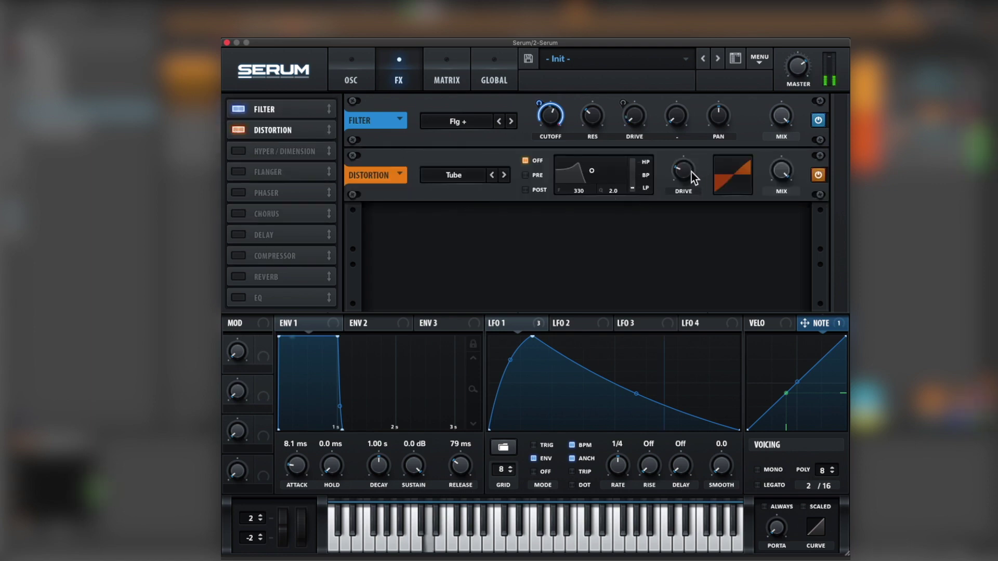
left_click_drag(690, 173, 698, 148)
left_click_drag(539, 325, 666, 171)
mouse_move(662, 172)
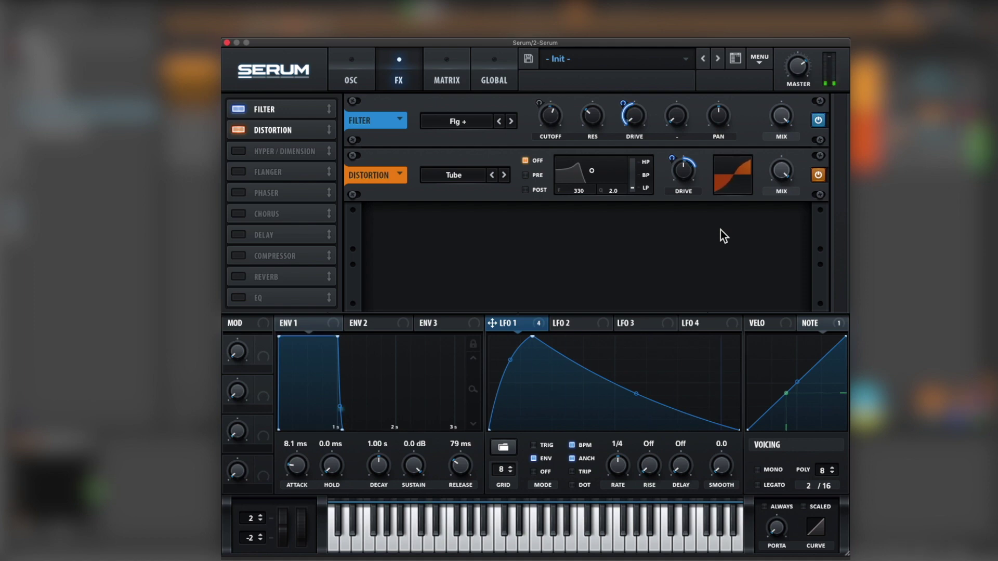
Step: Enable Chorus with 0.00 Hz rate, 0% feedback, low-pass at 20000 Hz and about 24% mix
left_click(239, 214)
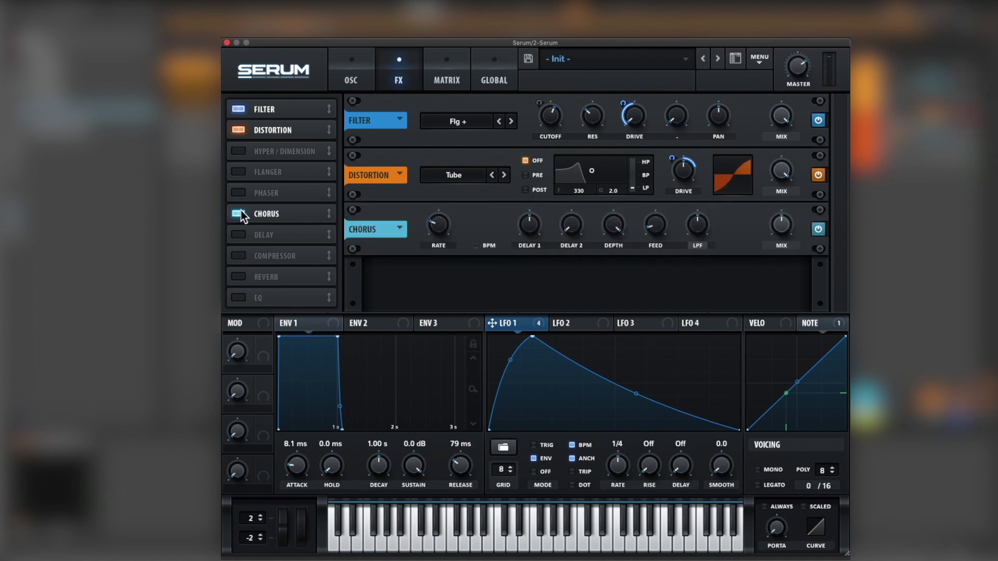
left_click_drag(435, 228, 473, 383)
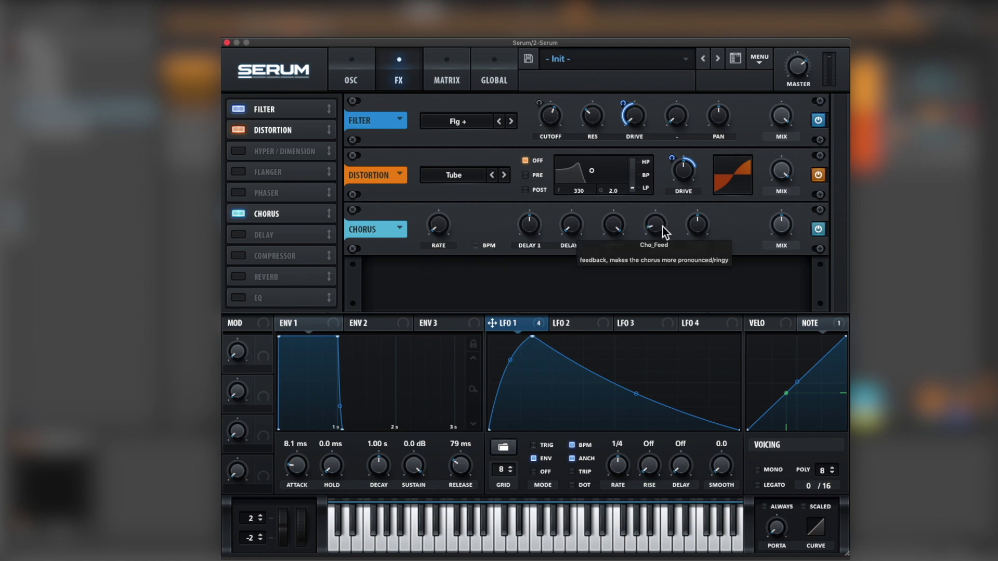
left_click_drag(663, 227, 632, 380)
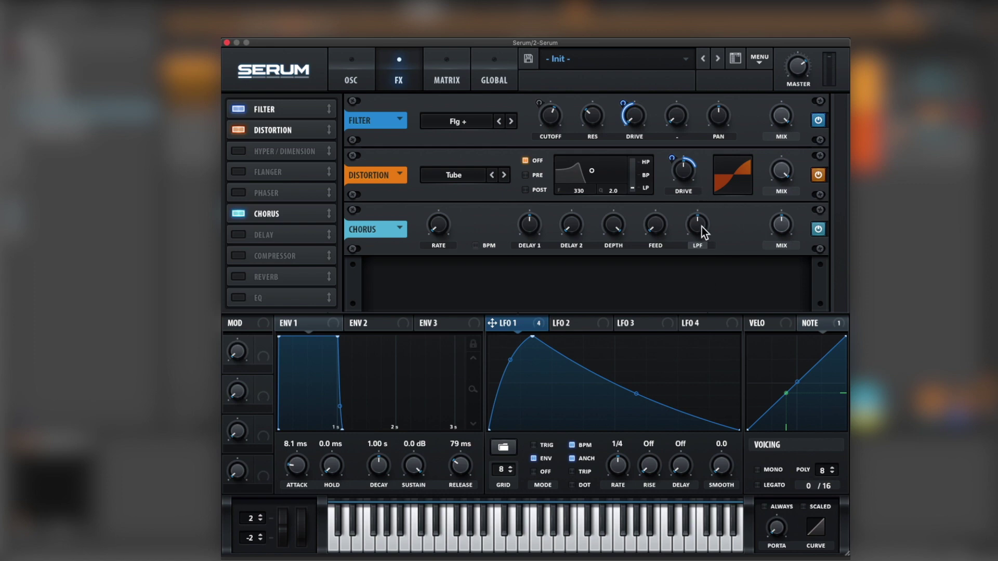
left_click_drag(701, 227, 722, 101)
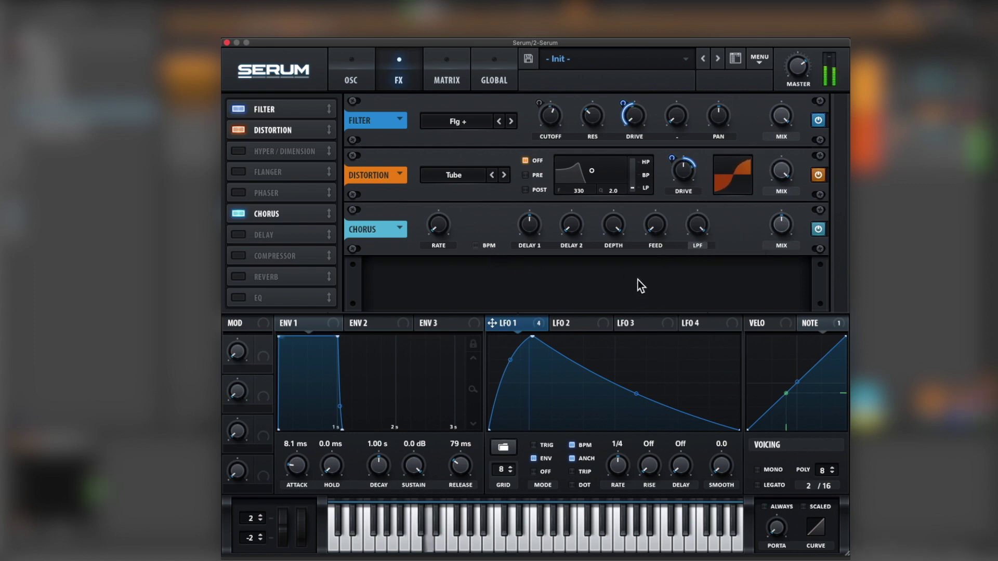
mouse_move(784, 232)
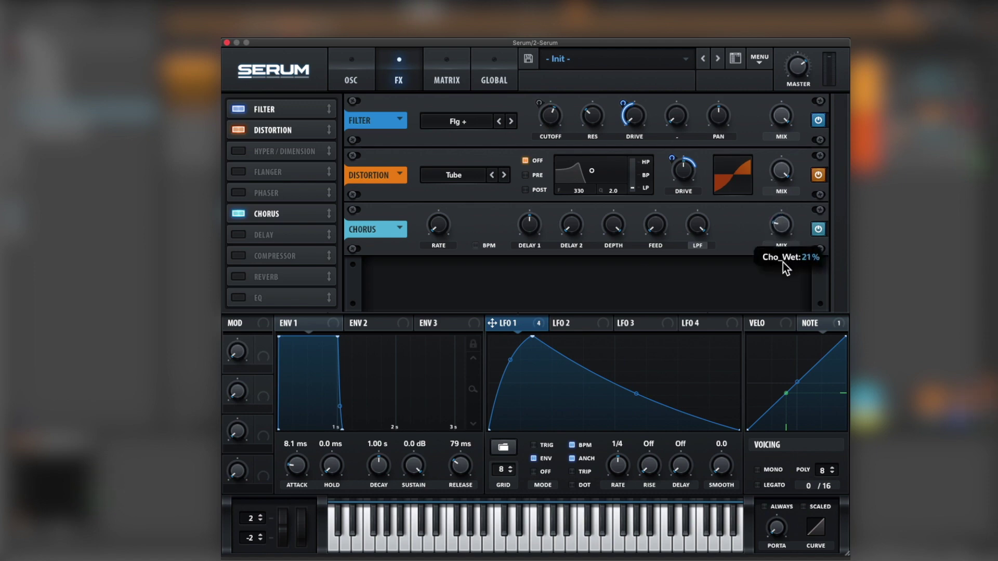
left_click_drag(783, 262, 787, 226)
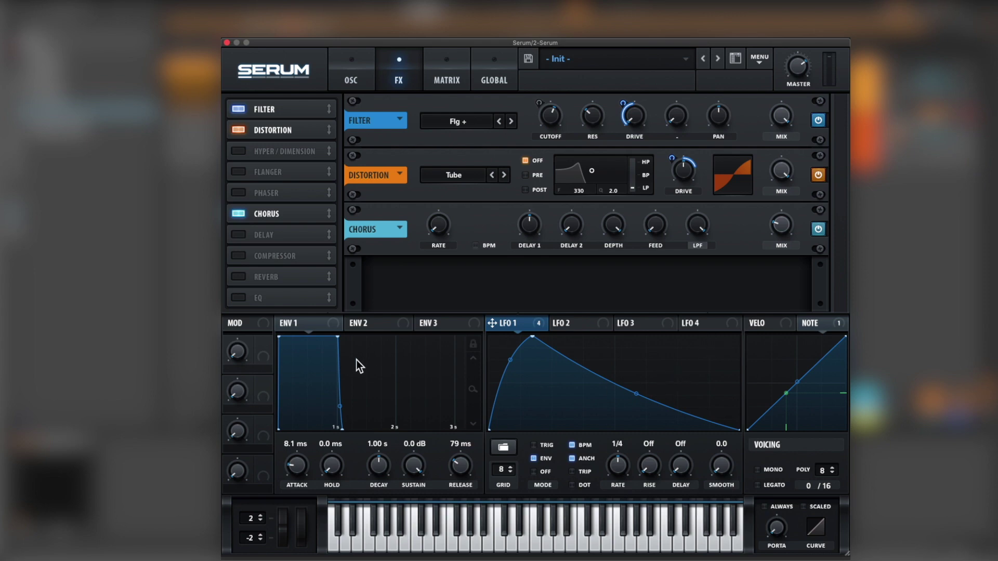
Step: Add an EQ and shape its low band into a narrow peak cut, with note number modulating its frequency
left_click(238, 298)
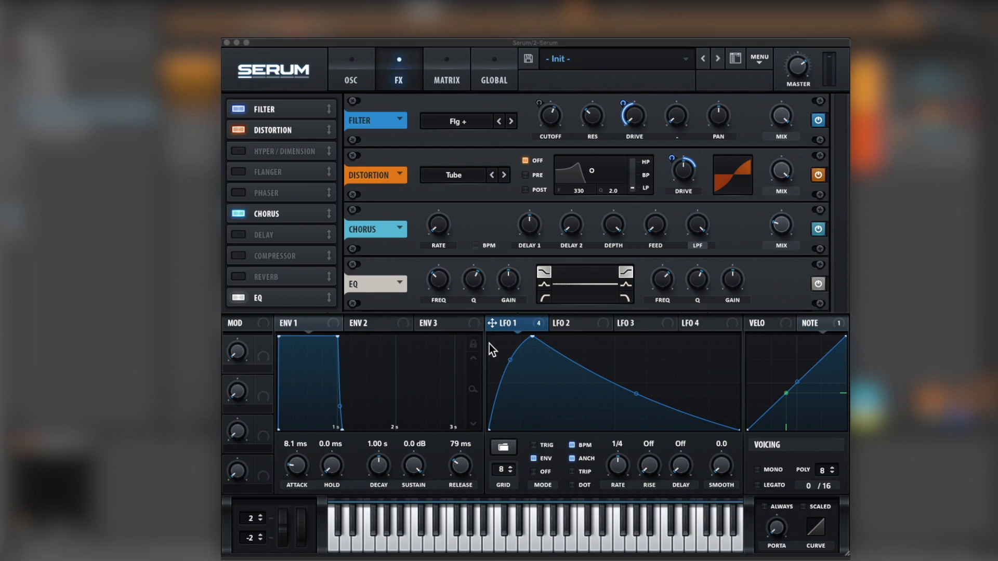
left_click_drag(439, 279, 451, 249)
left_click_drag(804, 323, 441, 289)
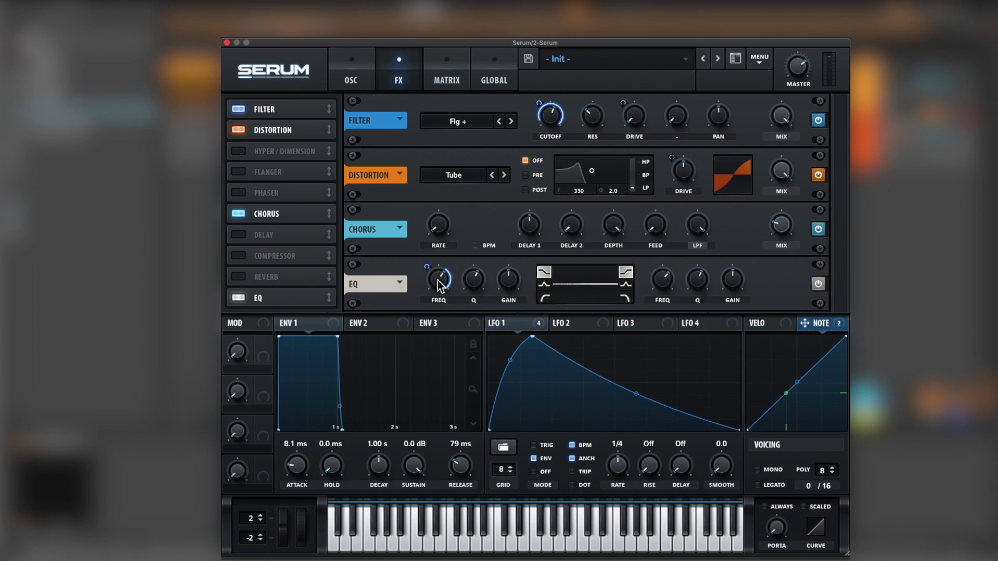
left_click_drag(435, 282, 448, 182)
mouse_move(437, 291)
left_click_drag(472, 283, 471, 298)
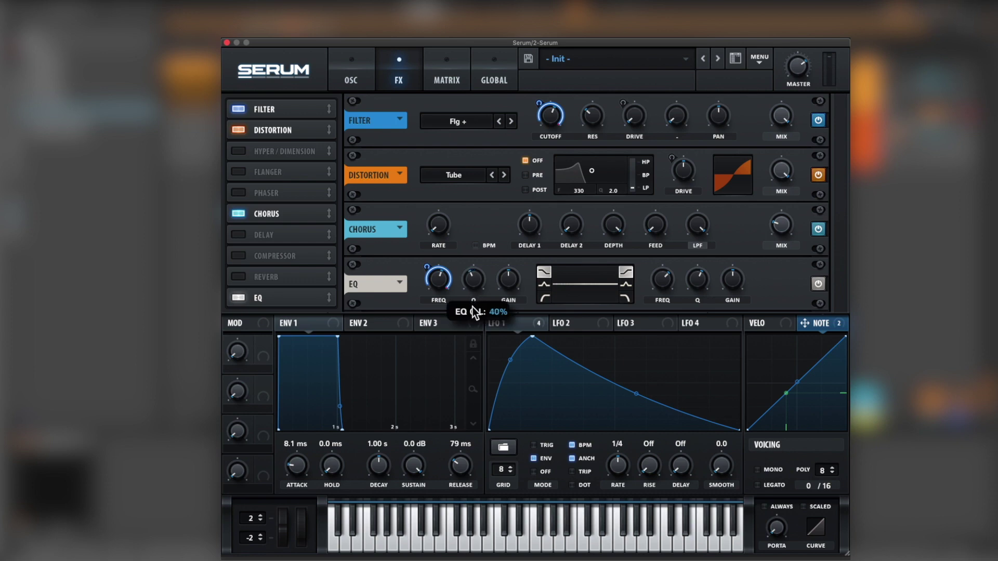
left_click_drag(512, 281, 510, 292)
left_click(548, 286)
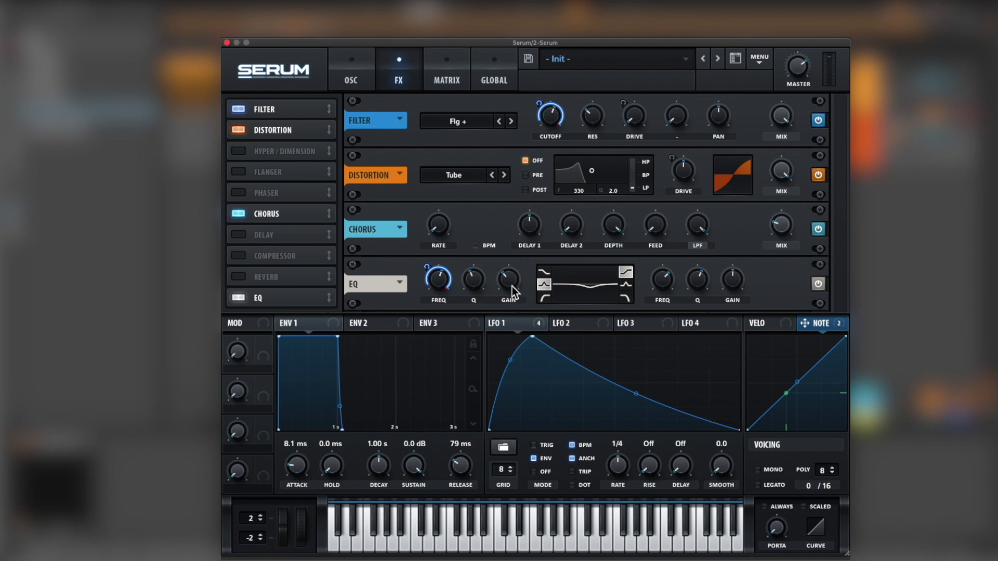
mouse_move(515, 283)
left_click_drag(474, 283, 478, 259)
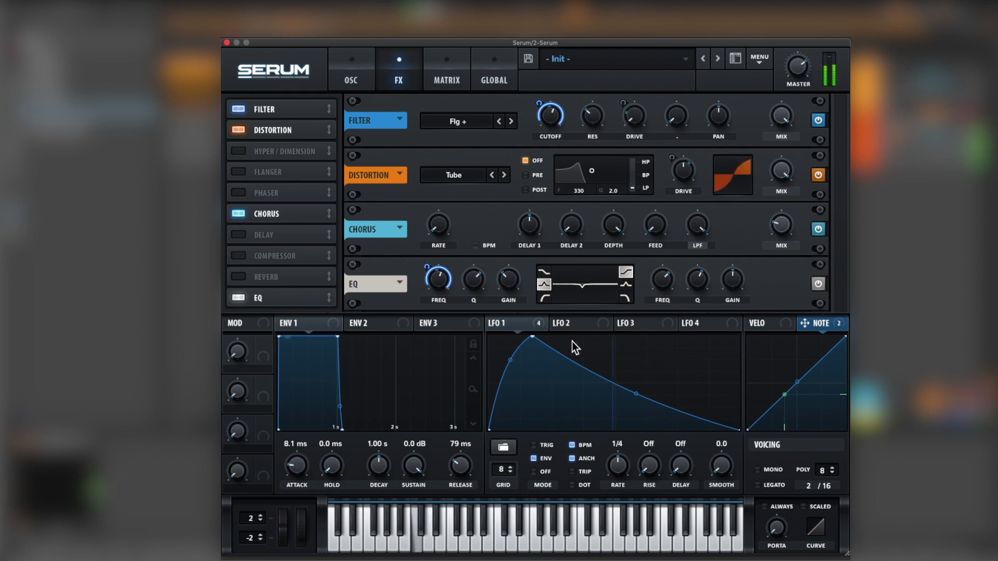
Step: Modulate the EQ high-band gain with LFO 1 by 26, set it to 1472 Hz, and place Chorus and EQ after Distortion
left_click_drag(634, 399, 635, 394)
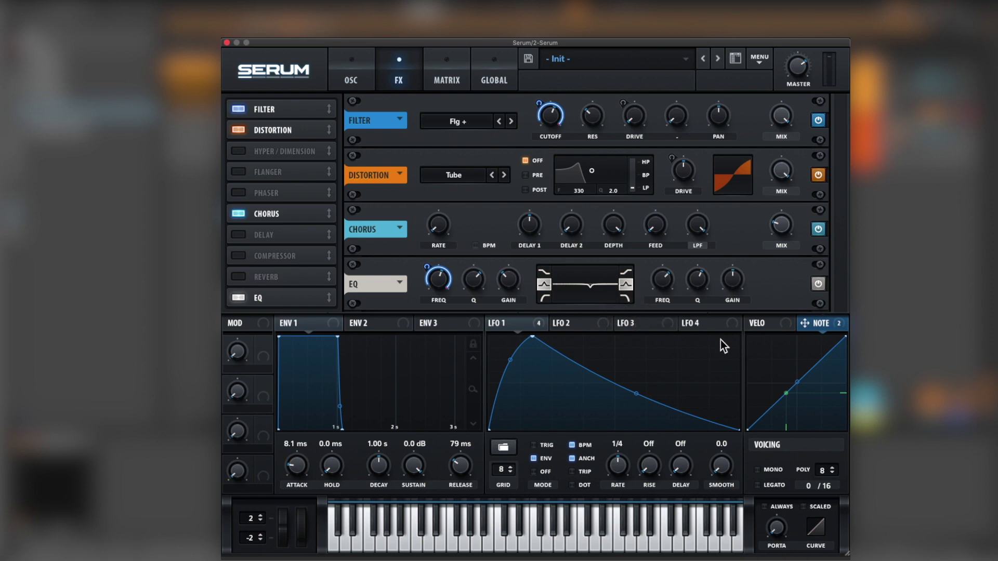
left_click_drag(539, 324, 728, 274)
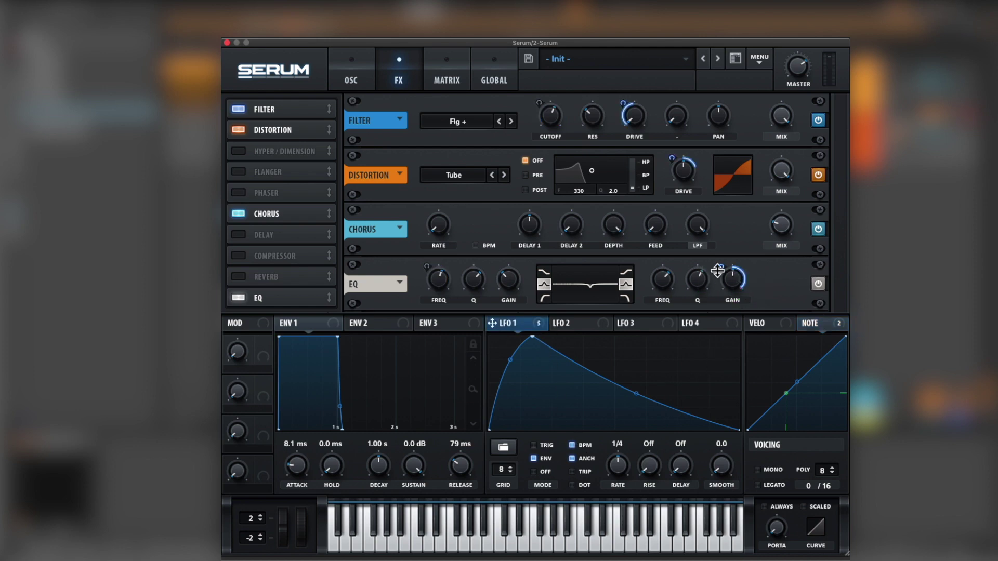
mouse_move(713, 287)
left_click_drag(714, 287, 708, 300)
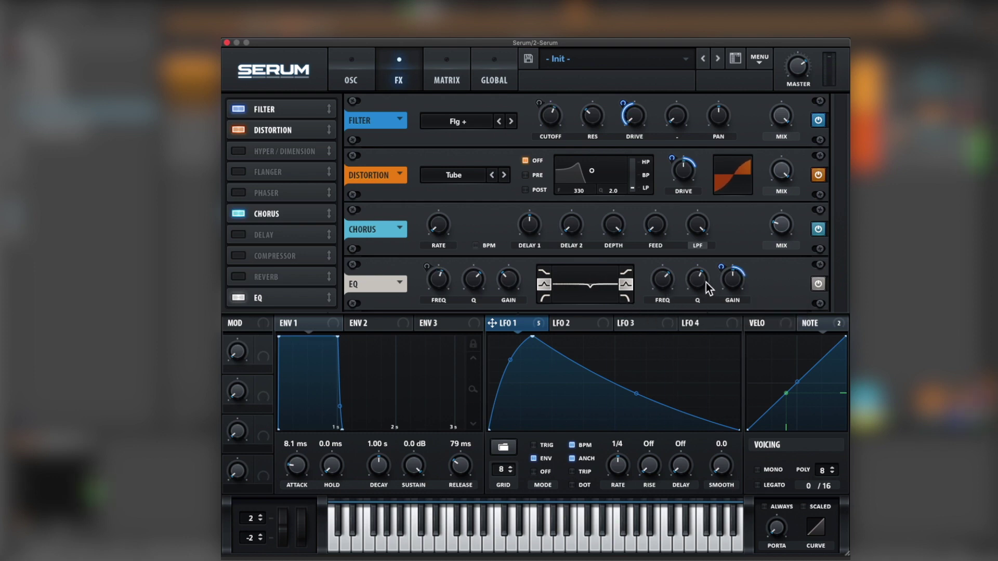
mouse_move(702, 303)
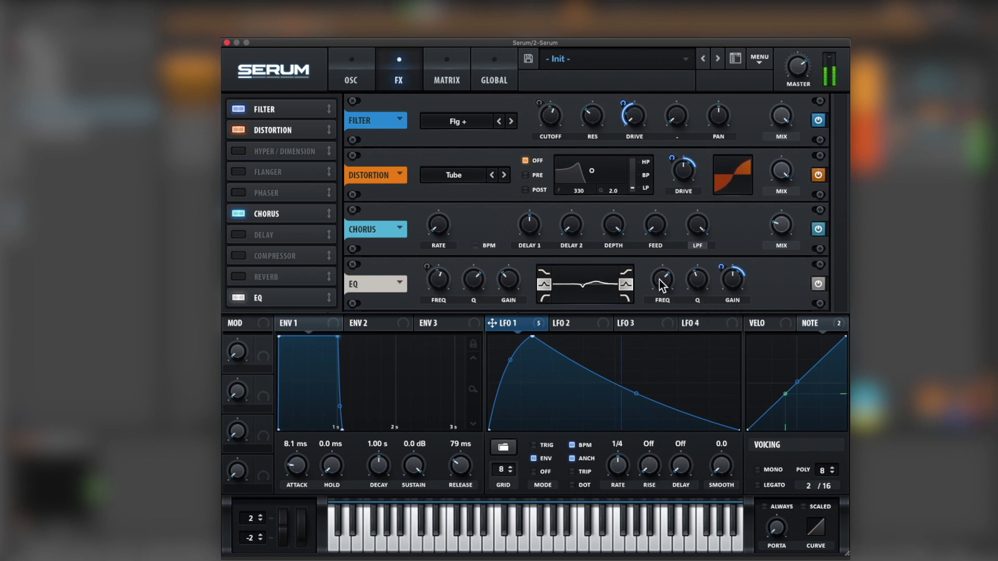
mouse_move(660, 279)
left_click_drag(660, 280, 721, 265)
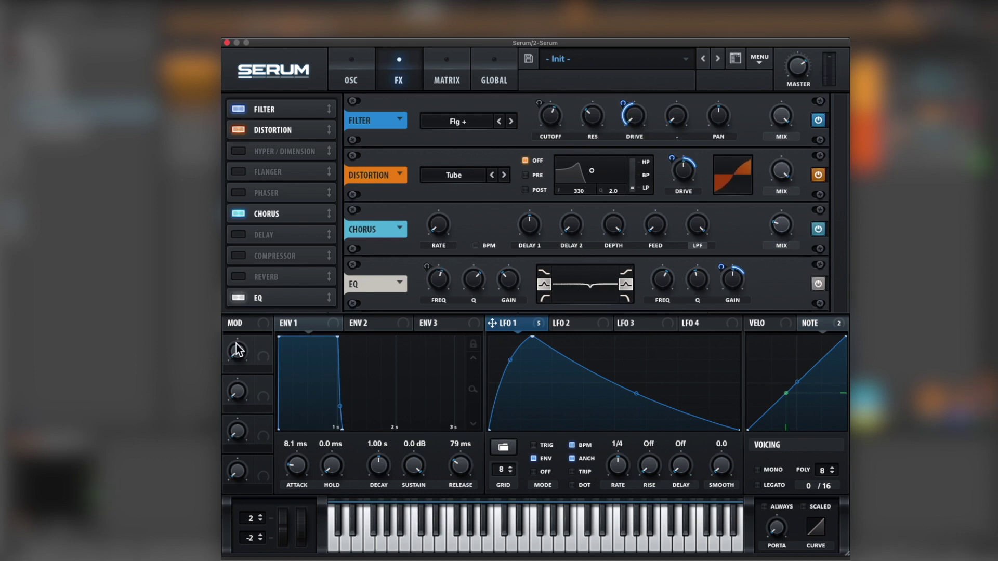
left_click_drag(276, 217, 285, 151)
left_click_drag(273, 302, 297, 179)
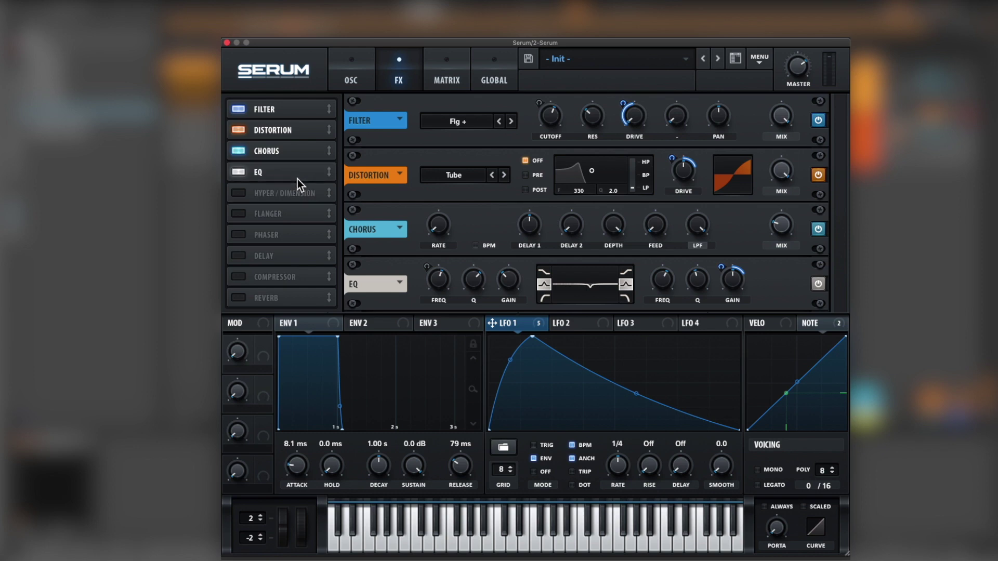
Step: Enable the compressor and place it right after the EQ
left_click(239, 278)
scroll(356, 253, "down", 2)
left_click_drag(301, 267, 319, 194)
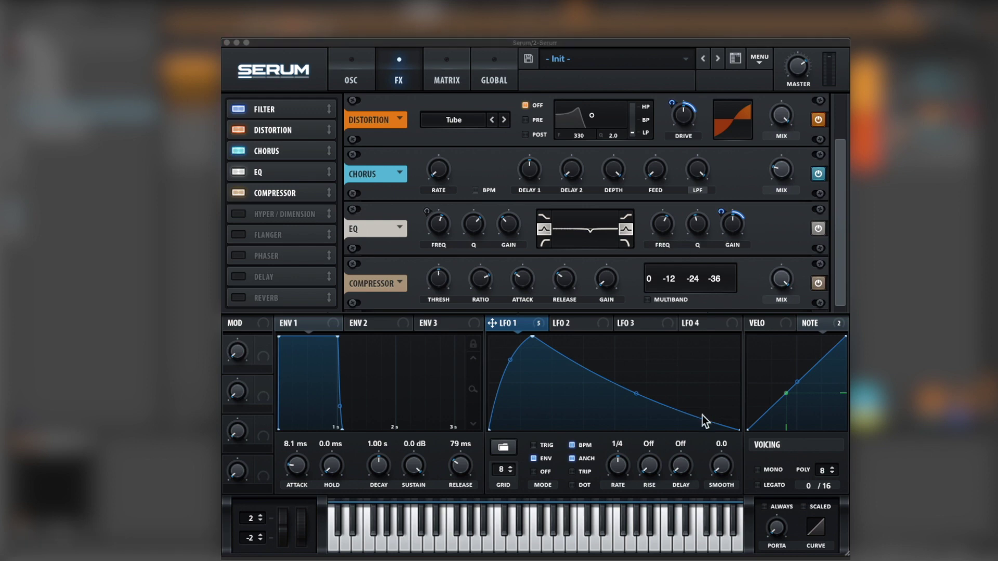
Step: Make the compressor multiband with 7.5 dB gain, threshold near -8 dB and the middle band at 28%
left_click(646, 300)
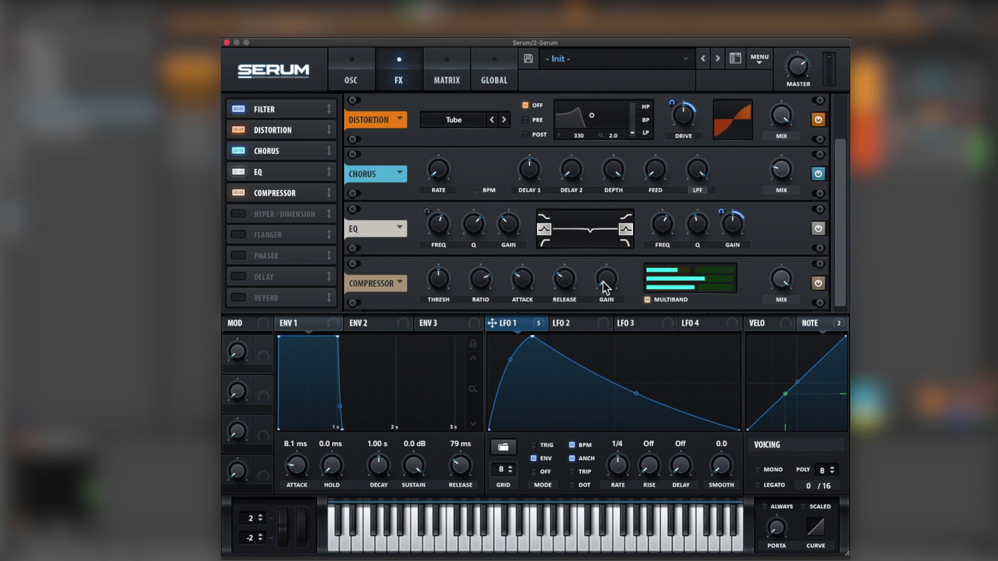
mouse_move(604, 281)
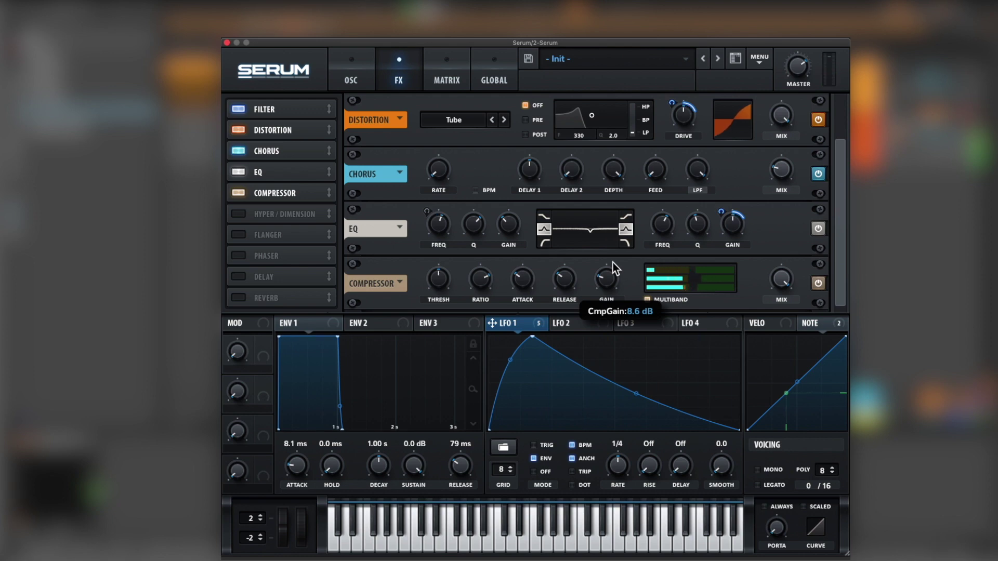
left_click_drag(613, 263, 614, 270)
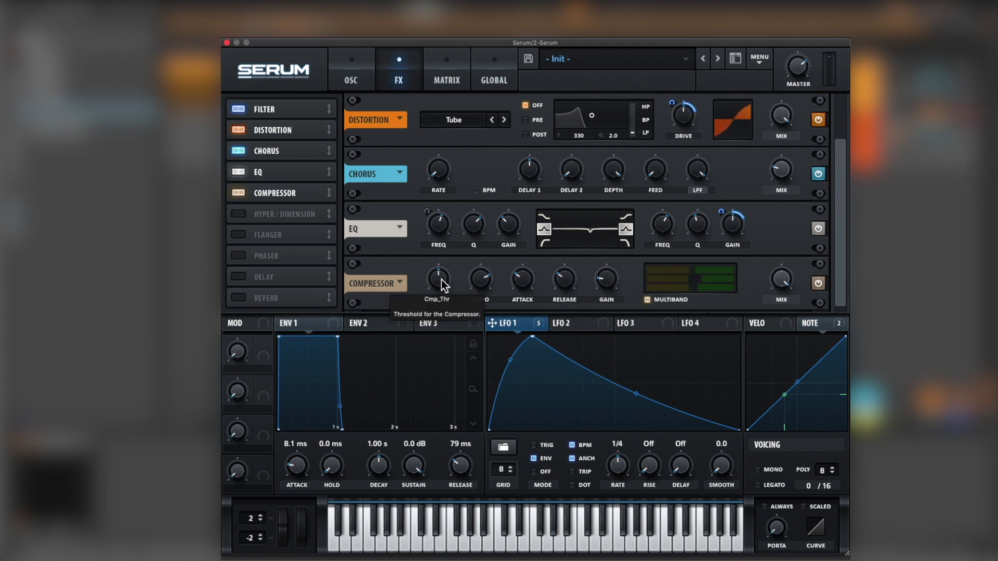
left_click_drag(441, 280, 449, 304)
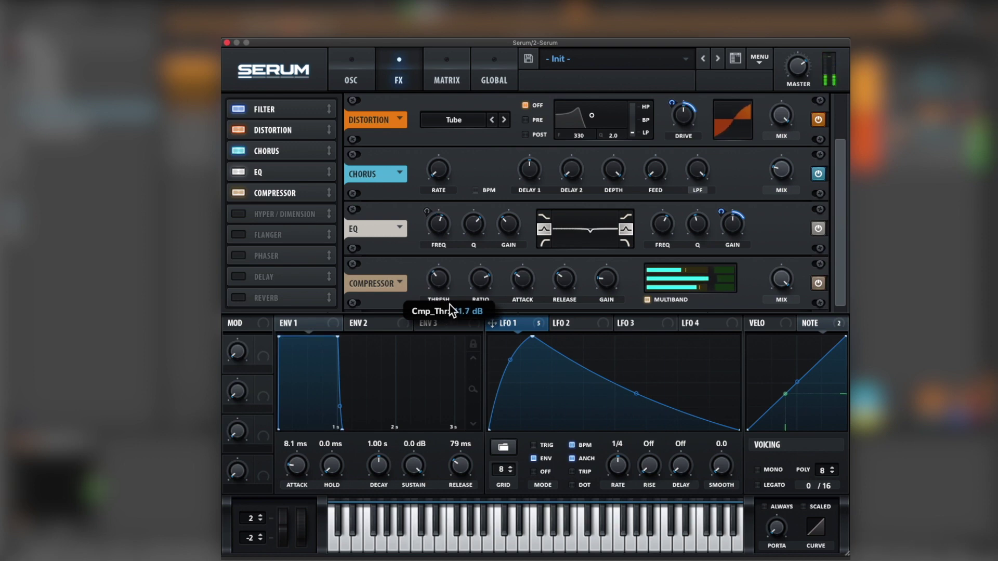
mouse_move(450, 305)
left_mouse_down()
mouse_move(446, 293)
mouse_move(445, 312)
left_mouse_up()
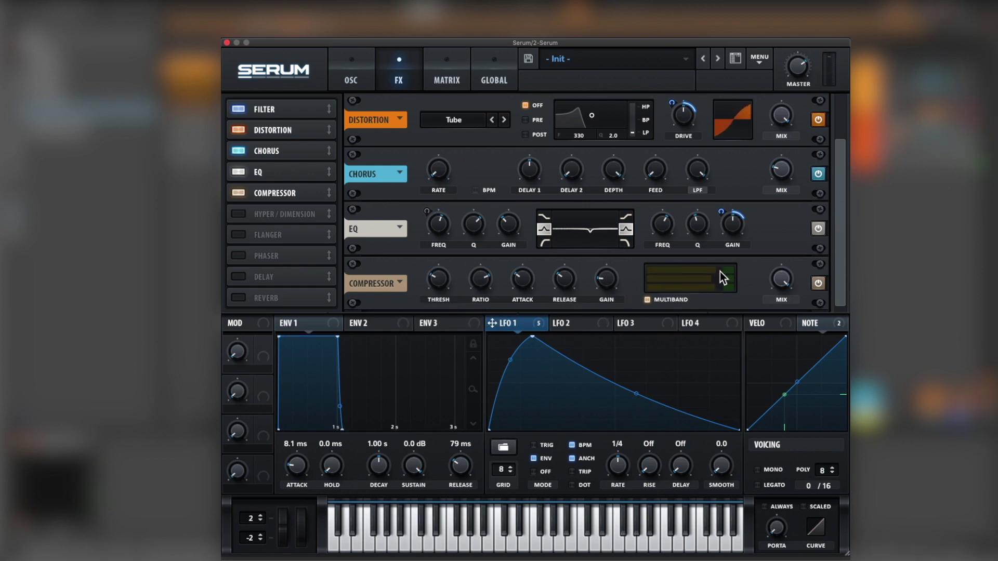
mouse_move(720, 271)
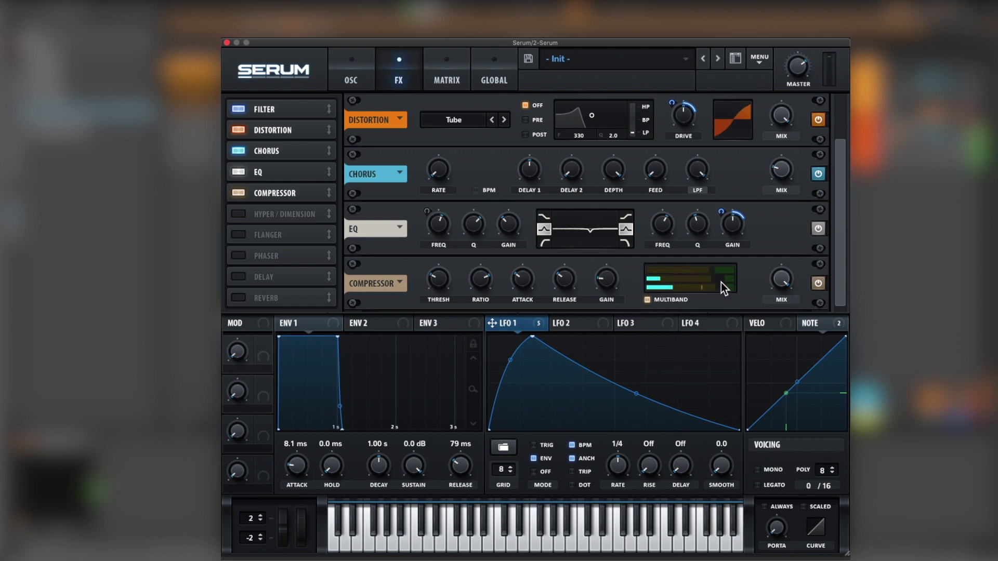
left_click_drag(727, 279, 694, 280)
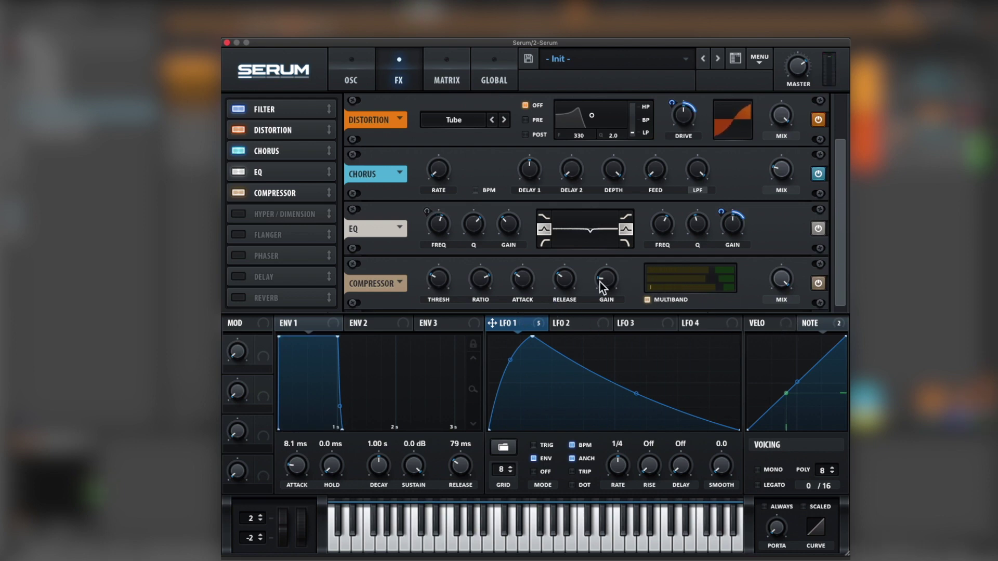
mouse_move(441, 283)
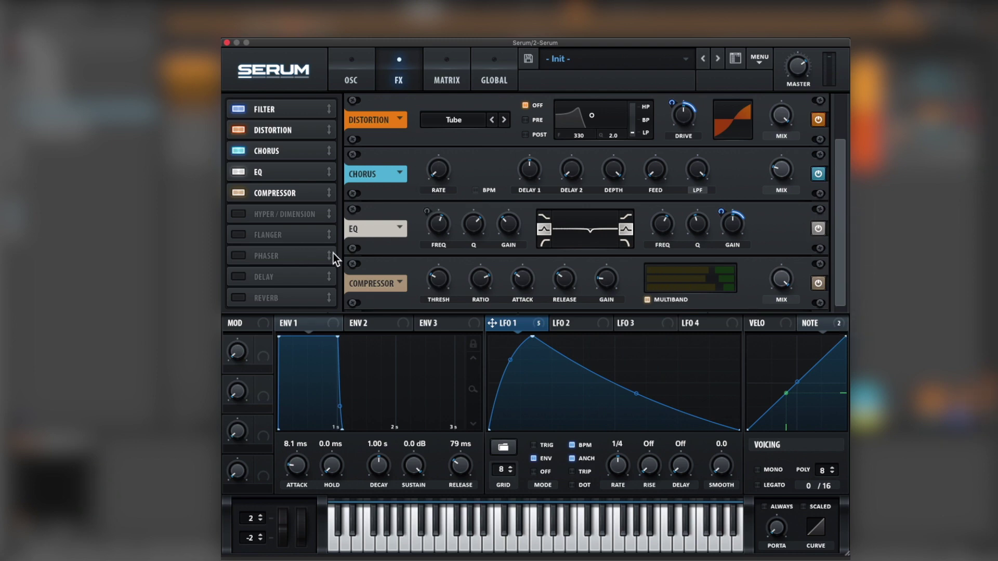
Step: Enable the reverb after the compressor and turn down its spin rate and spin depth
left_click(240, 298)
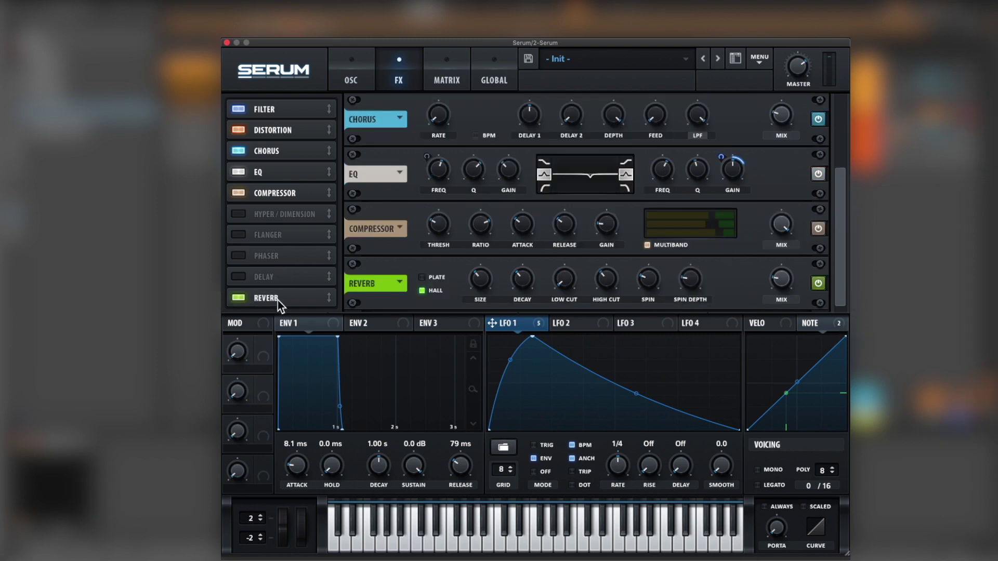
left_click_drag(278, 300, 295, 214)
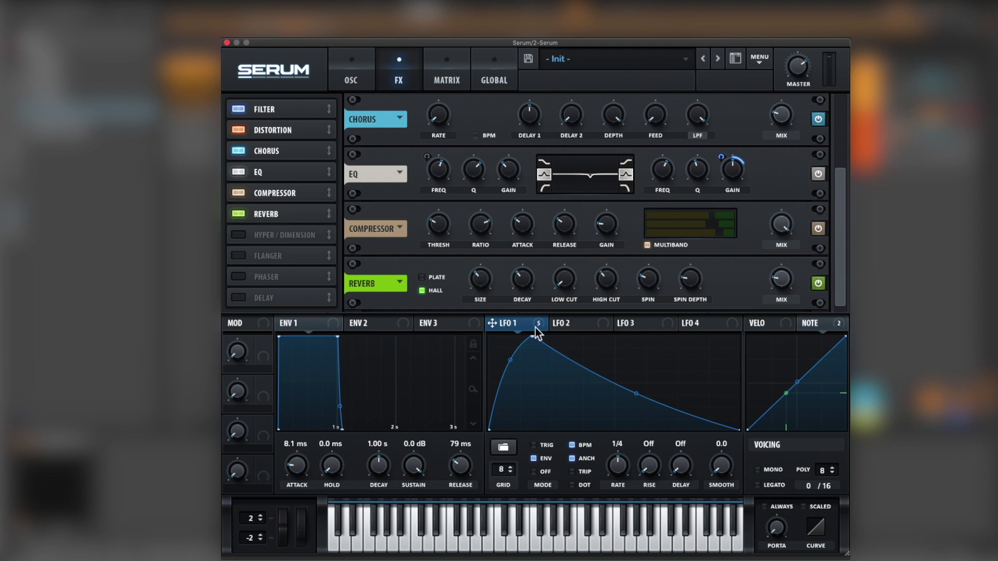
left_click_drag(644, 284, 694, 322)
left_click_drag(696, 287, 692, 406)
Step: Shrink the reverb size, shorten its decay, and set low cut to 35% and high cut to 64%
left_click_drag(486, 285, 498, 326)
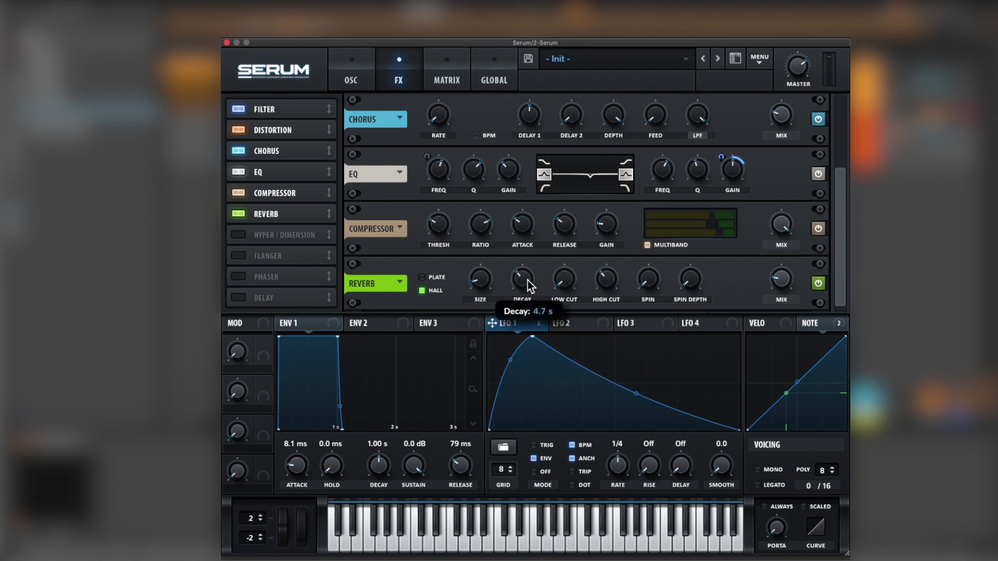
left_click_drag(528, 282, 591, 339)
left_click_drag(570, 274, 579, 240)
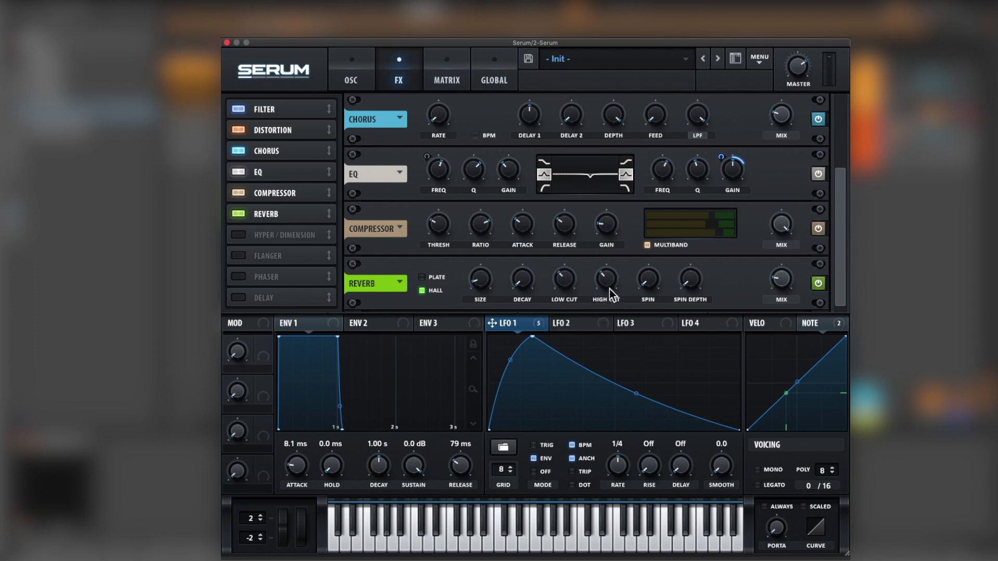
mouse_move(605, 287)
left_mouse_down()
mouse_move(609, 255)
mouse_move(604, 284)
left_mouse_up()
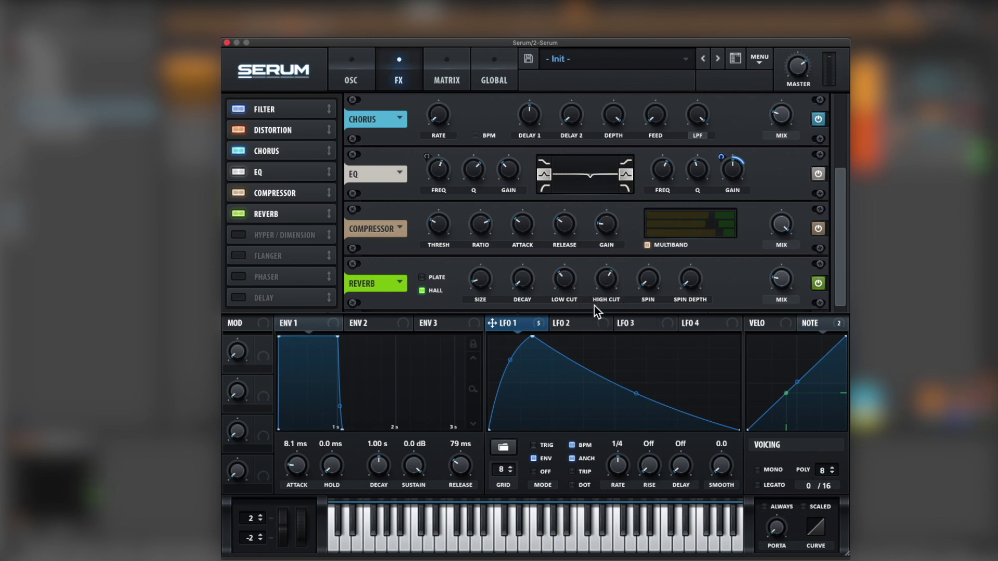
left_click_drag(482, 290, 482, 279)
left_click_drag(604, 282, 601, 370)
left_click_drag(604, 282, 604, 229)
left_click(605, 287)
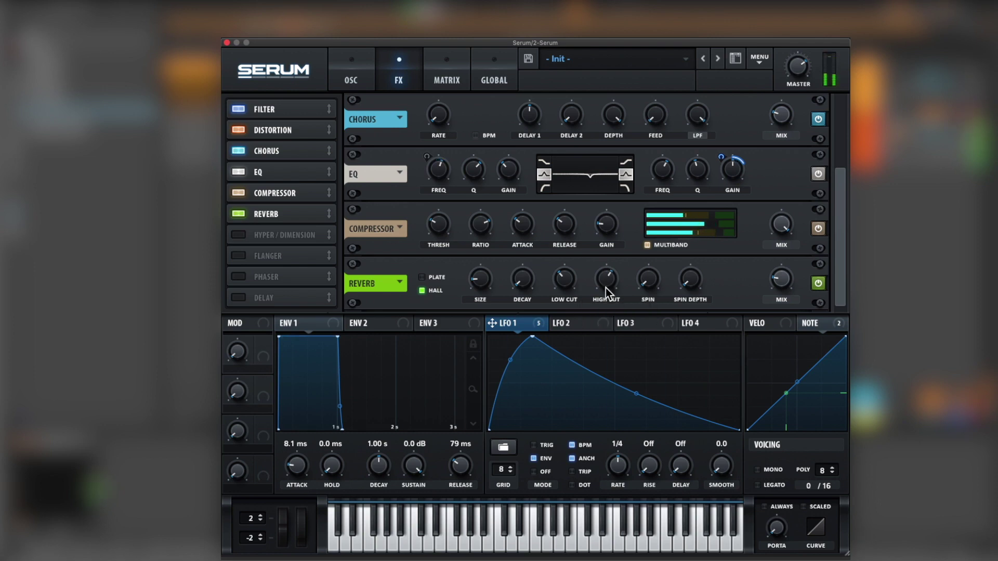
mouse_move(605, 286)
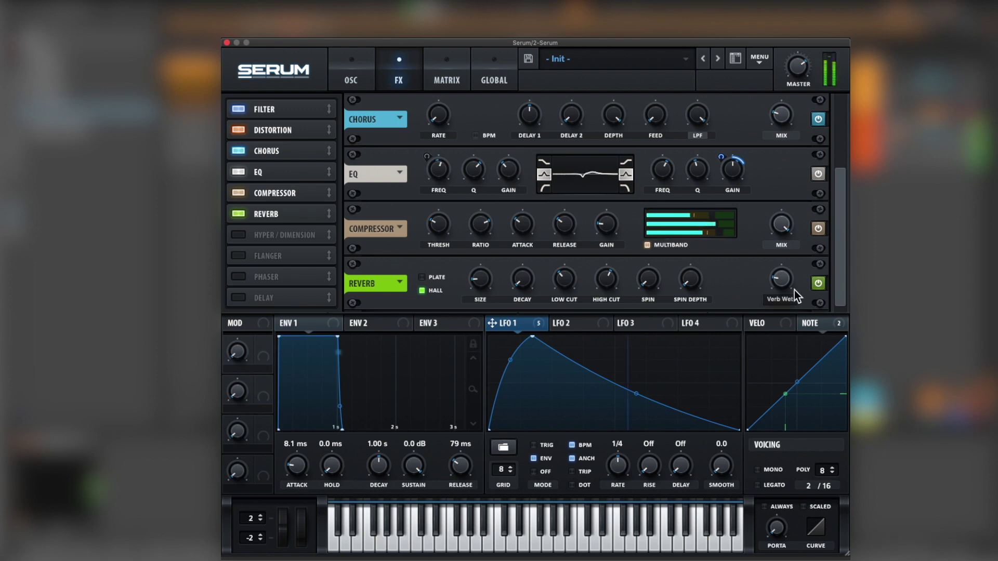
mouse_move(785, 285)
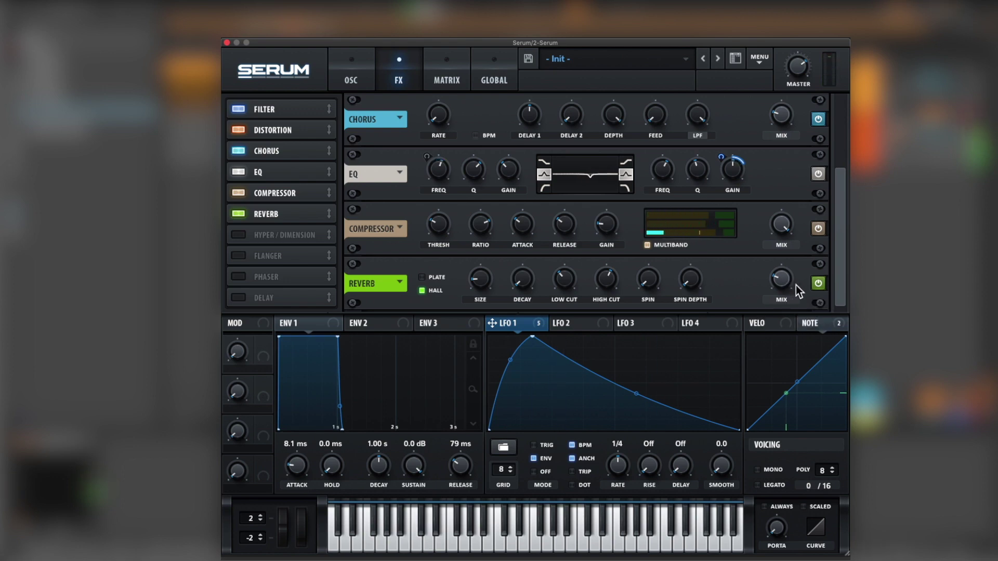
left_click_drag(475, 293, 482, 292)
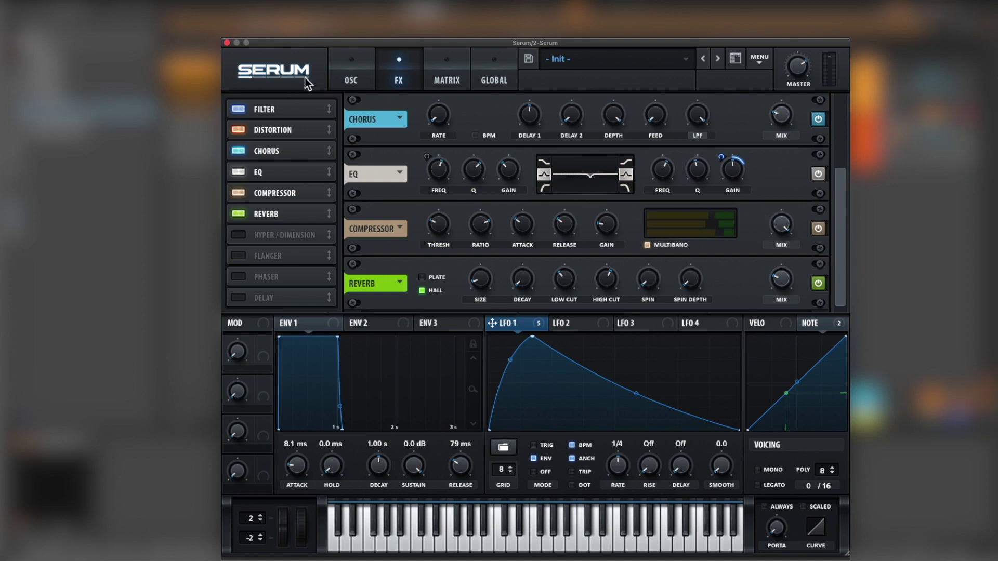
Step: Close Serum and load Pro-Q 3 onto the Serum track from the browser
left_click(344, 72)
left_click(227, 43)
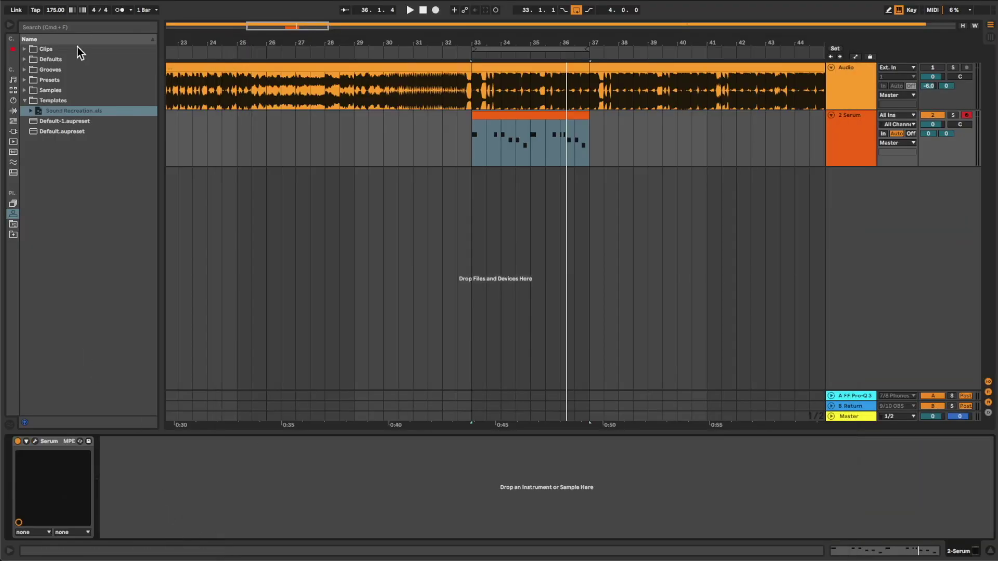
left_click(89, 29)
type("proq")
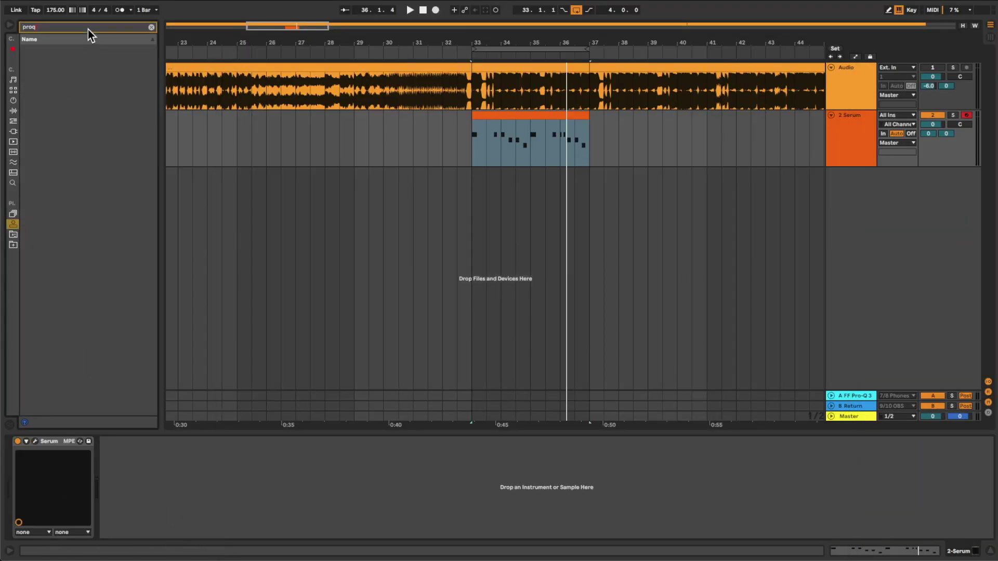
key("ctrl+a")
type("fab")
key("Return")
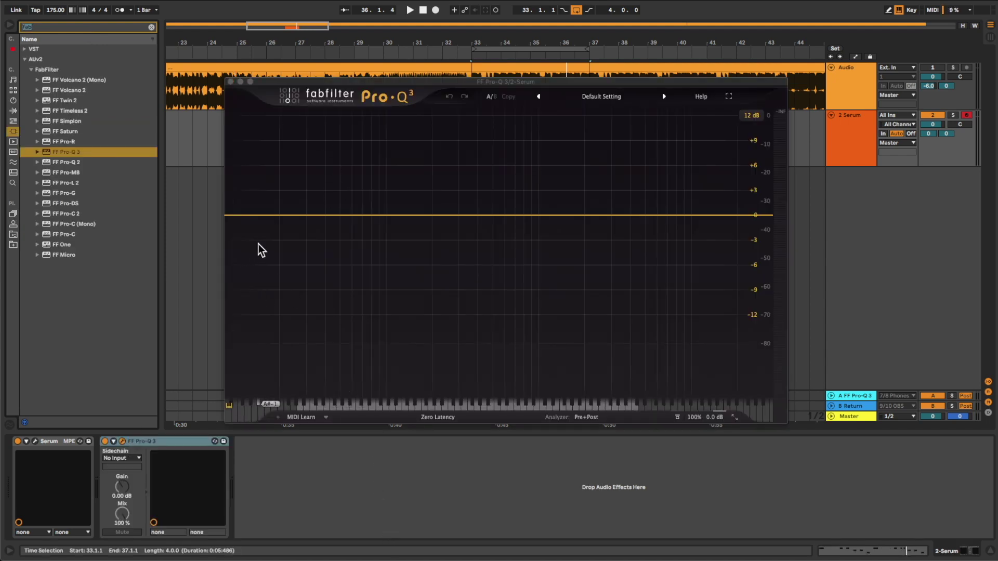
Step: Add a 24 dB/oct low cut at about 218 Hz, auditioning it with playback
left_click(276, 215)
left_click_drag(275, 216, 439, 210)
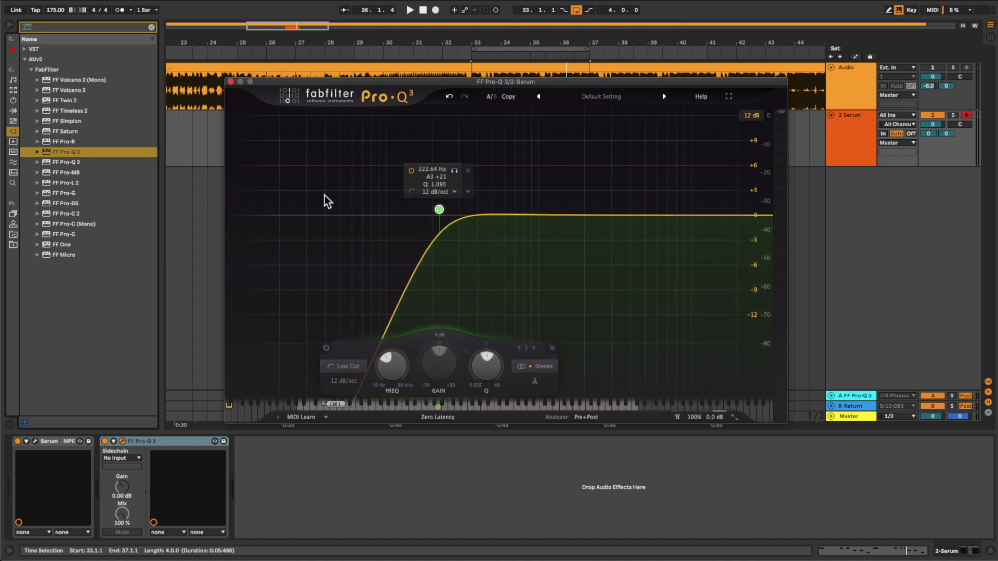
key("space")
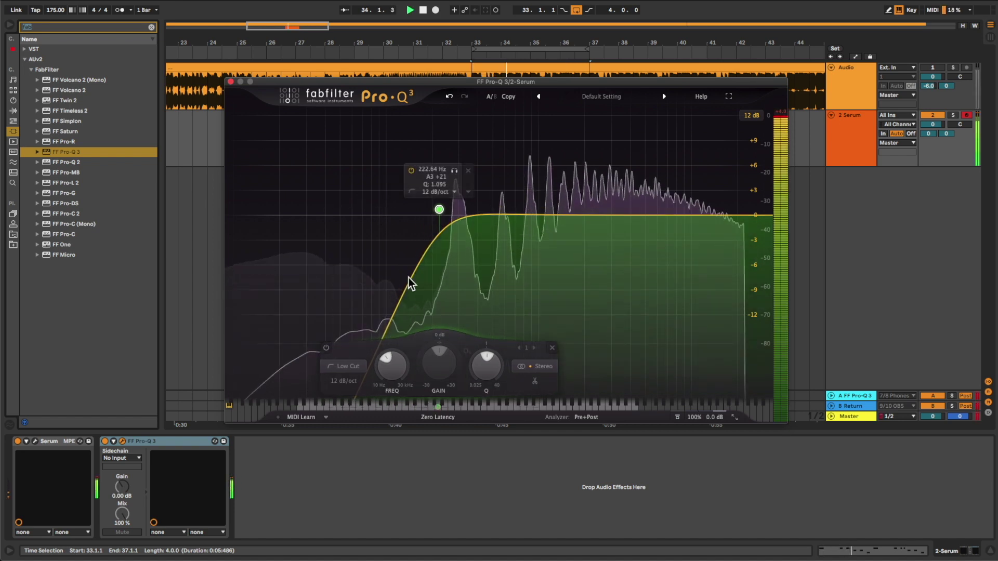
scroll(430, 192, "up", 1)
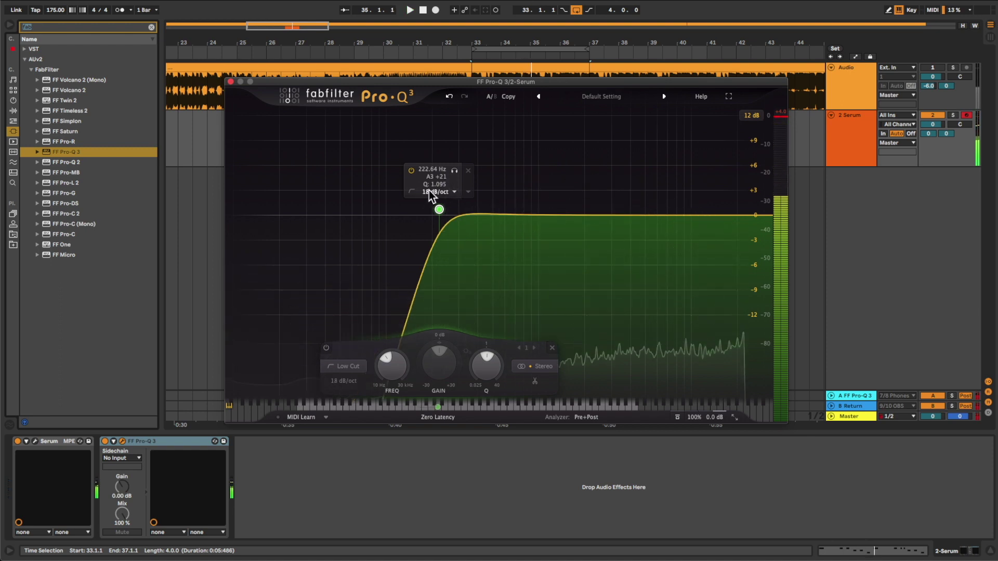
scroll(443, 198, "up", 1)
key("space")
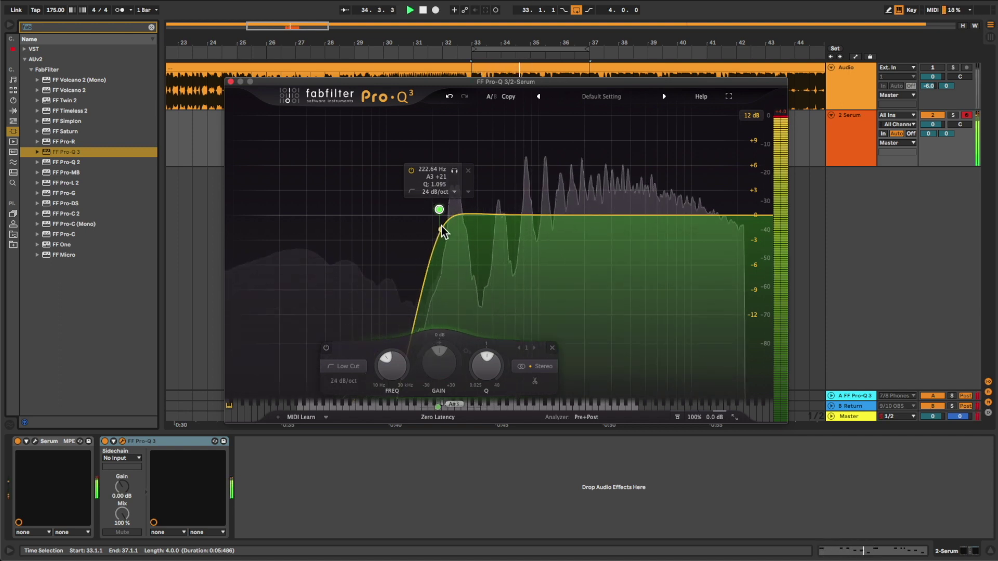
key("space")
left_click_drag(439, 210, 438, 214)
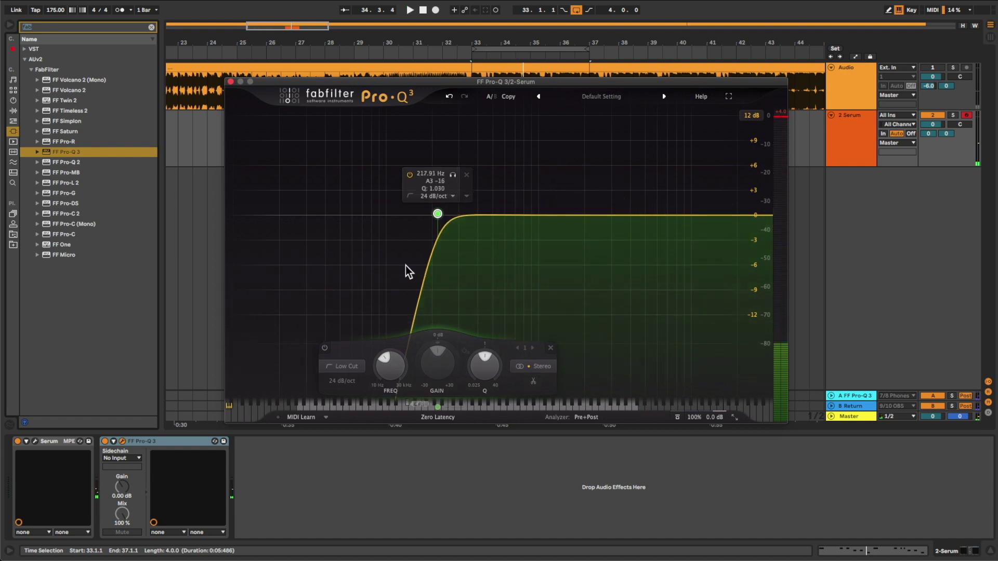
key("space")
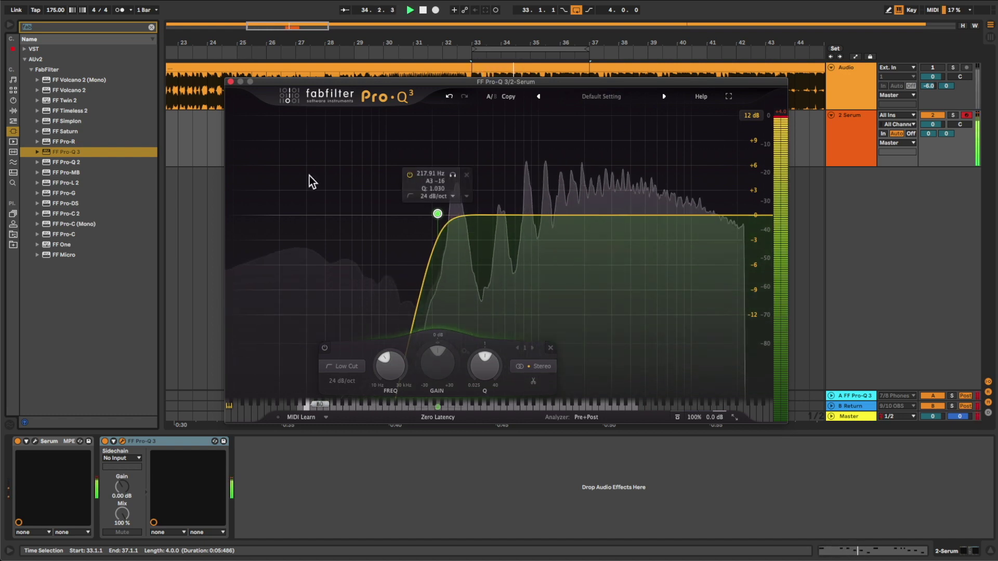
Step: Close Pro-Q 3 and load iZotope Trash 2 onto the Serum track via a 'tra' search
left_click(231, 82)
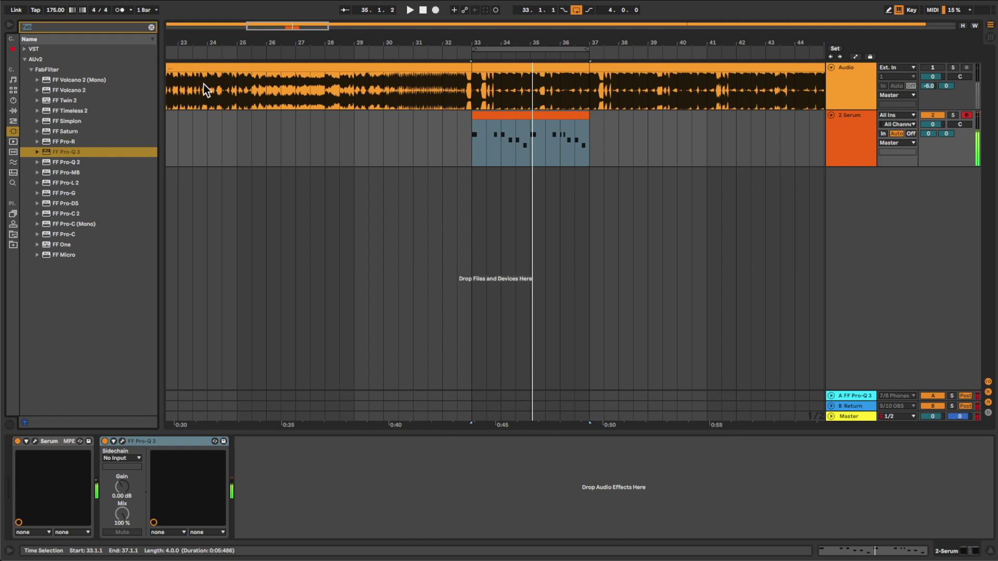
left_click(65, 28)
type("tra")
double_click(88, 162)
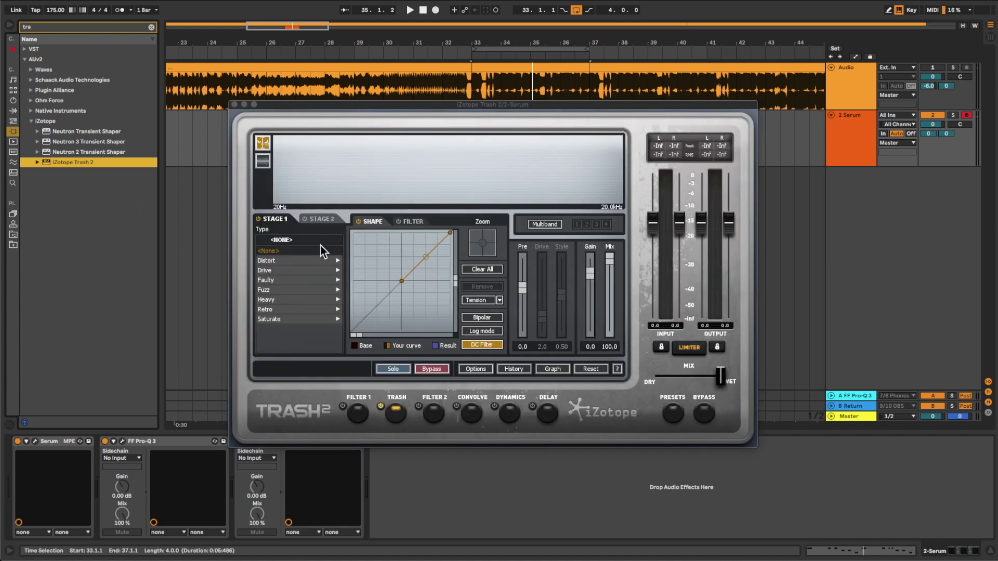
Step: Set the Trash module to 2 bands in the plugin's options
left_click(542, 224)
left_click(553, 224)
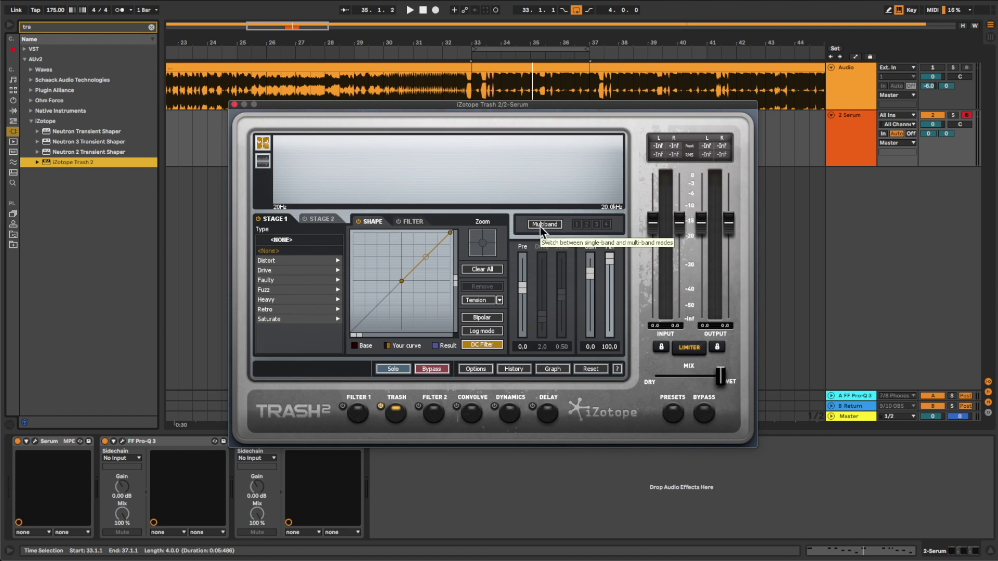
left_click(540, 227)
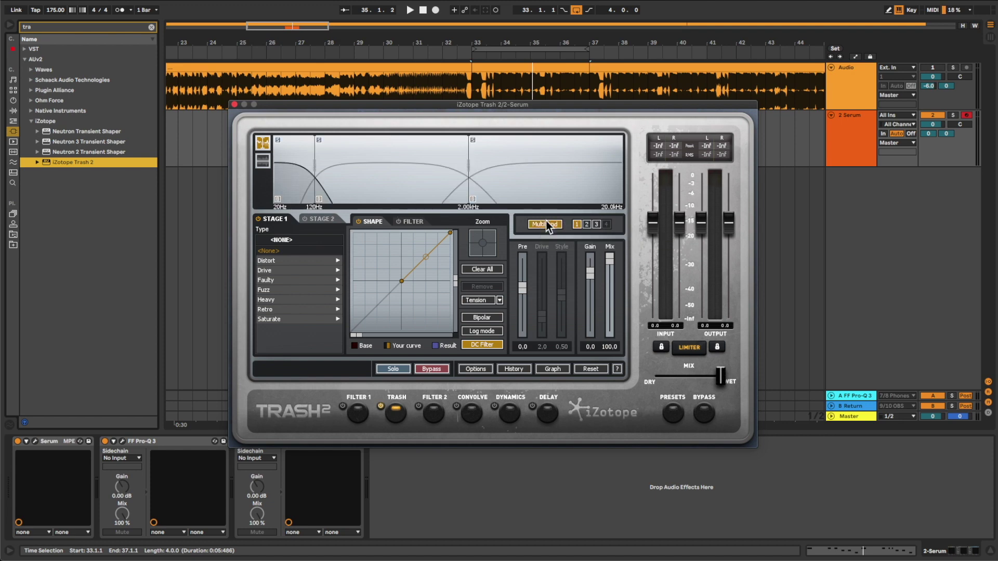
left_click(547, 224)
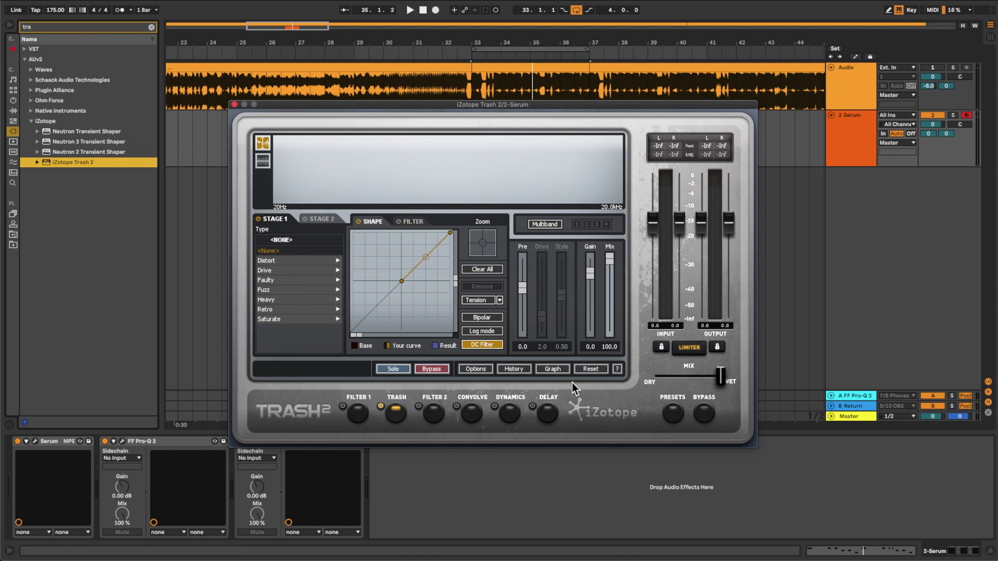
left_click(475, 370)
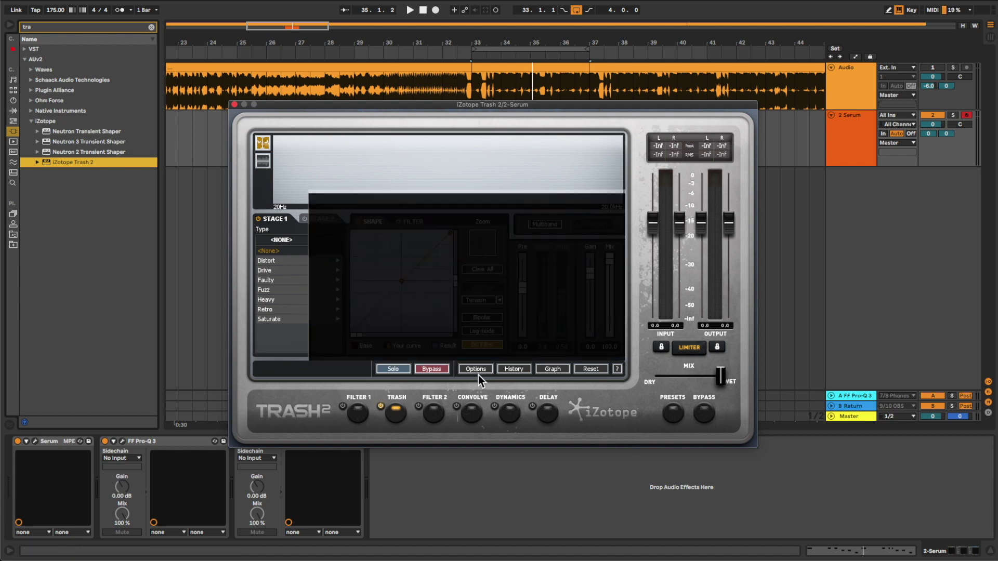
left_click(383, 254)
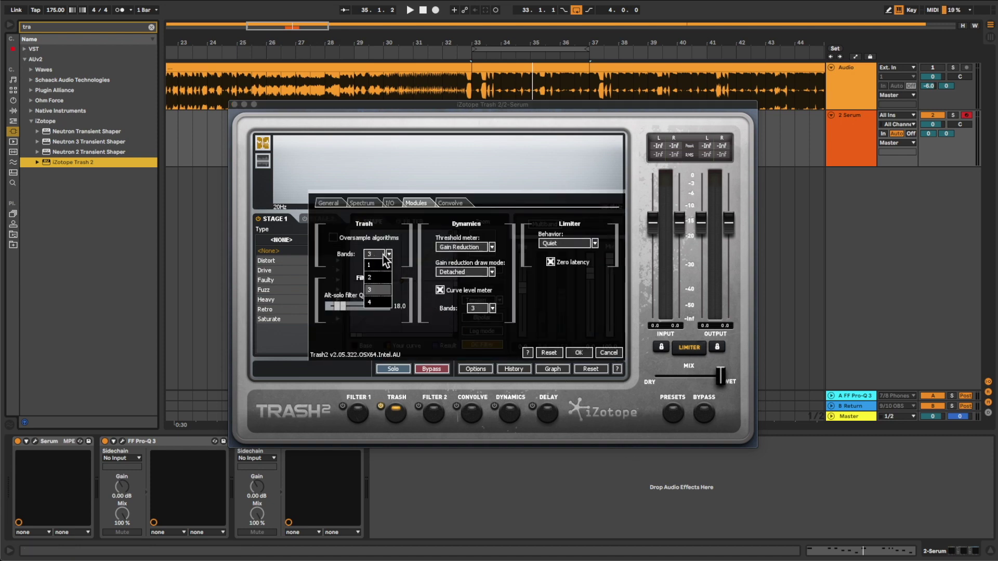
left_click(383, 282)
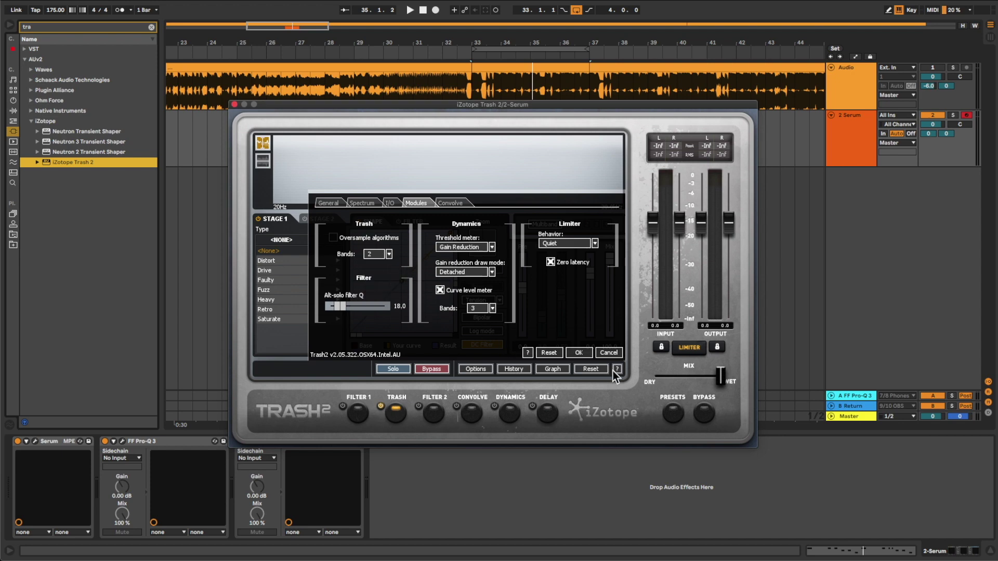
left_click(577, 350)
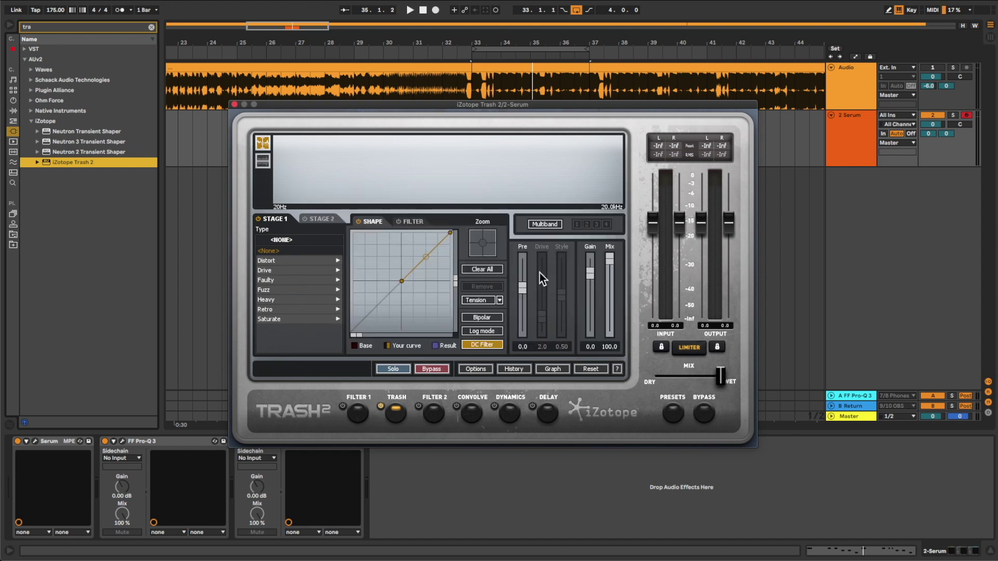
Step: Turn on multiband, set the crossover to 471 Hz, and apply Crunchy Grunge to the low band
left_click(547, 224)
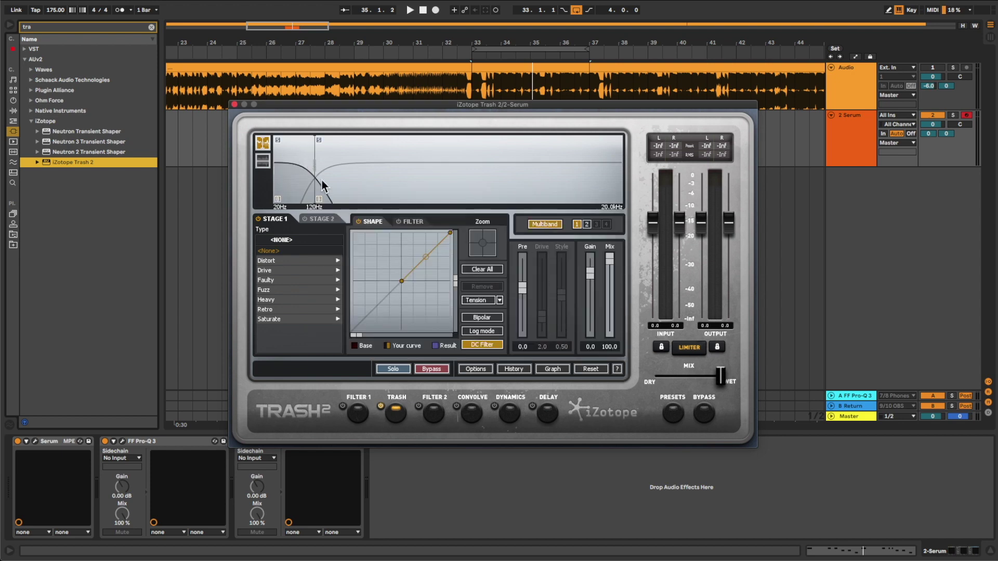
left_click(431, 481)
key("space")
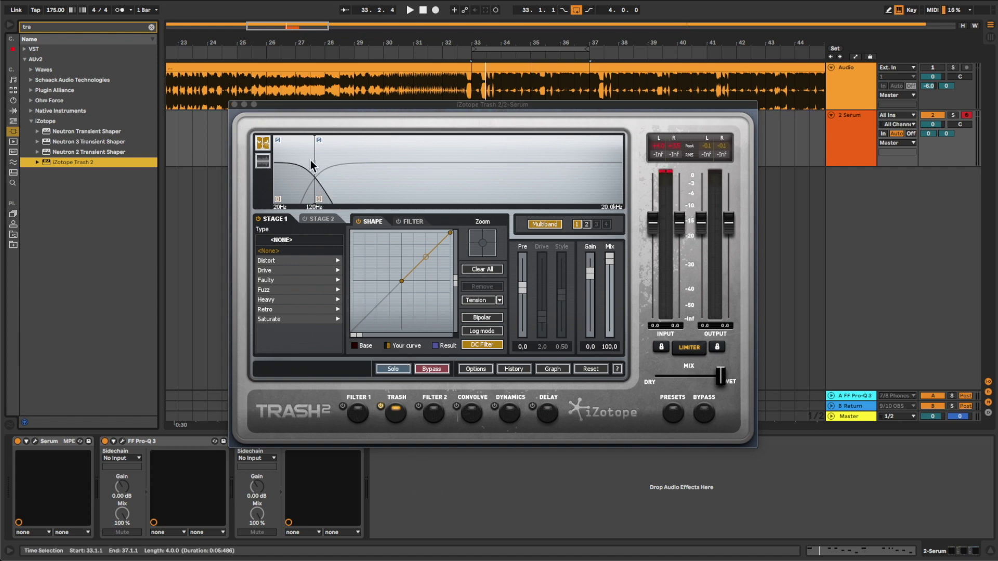
left_click_drag(312, 164, 380, 157)
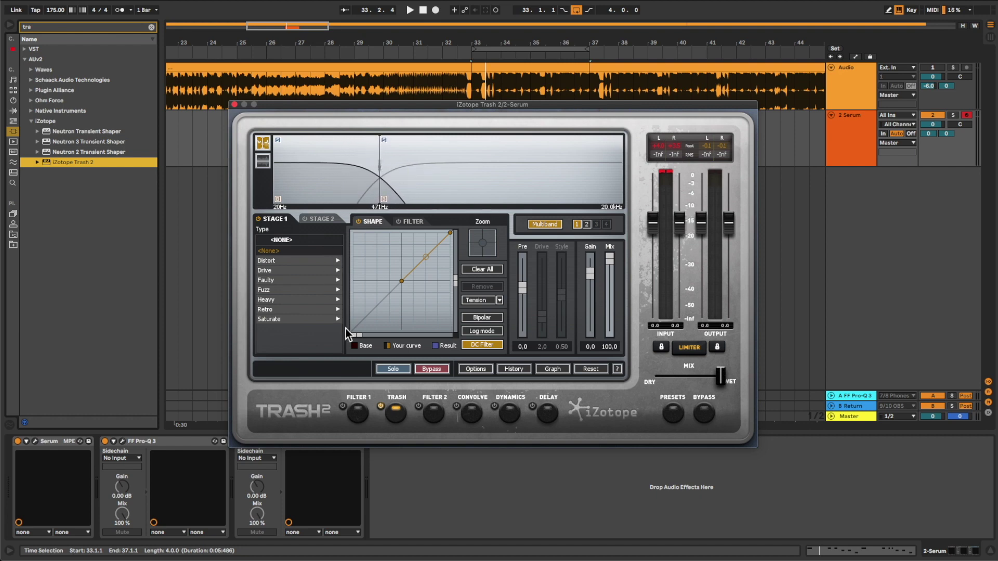
left_click(304, 270)
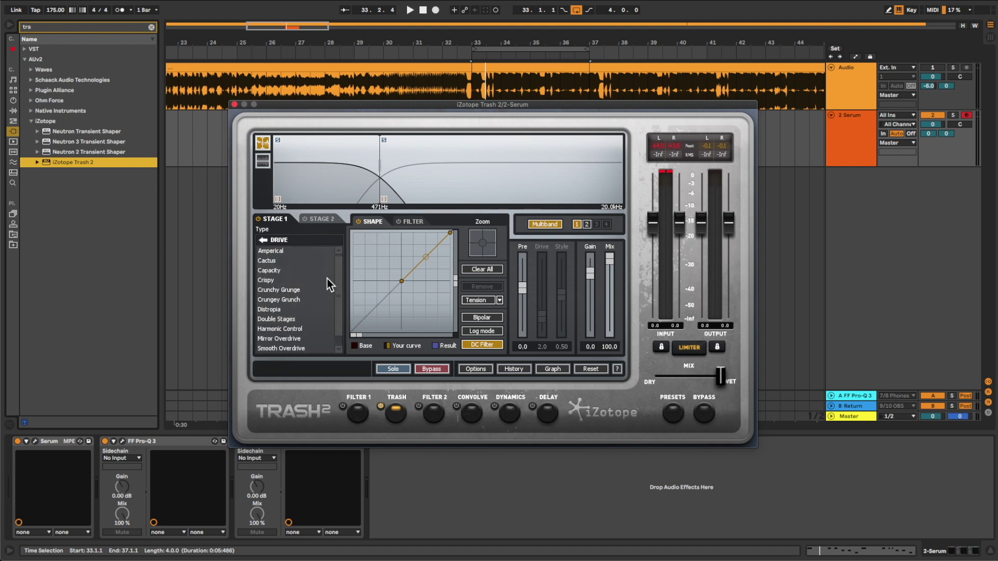
left_click(316, 291)
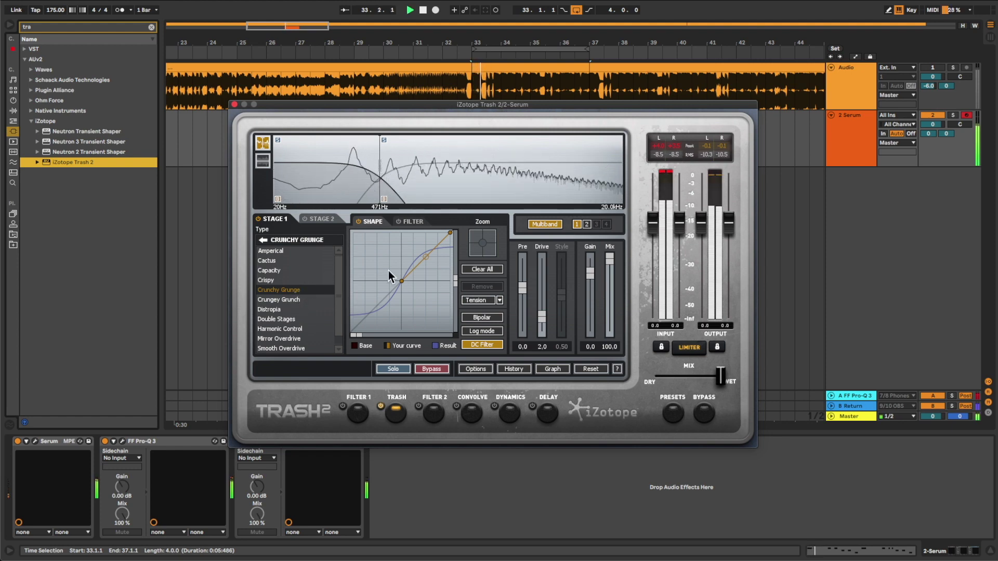
Step: Apply Tape Saturation to the high band and play to hear it
left_click(447, 182)
left_click(285, 318)
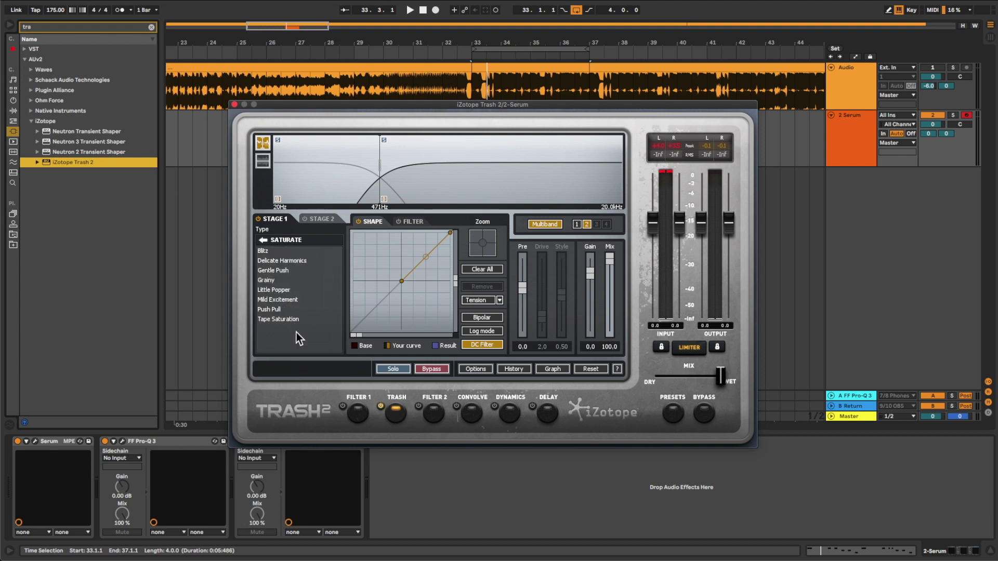
left_click(297, 319)
key("space")
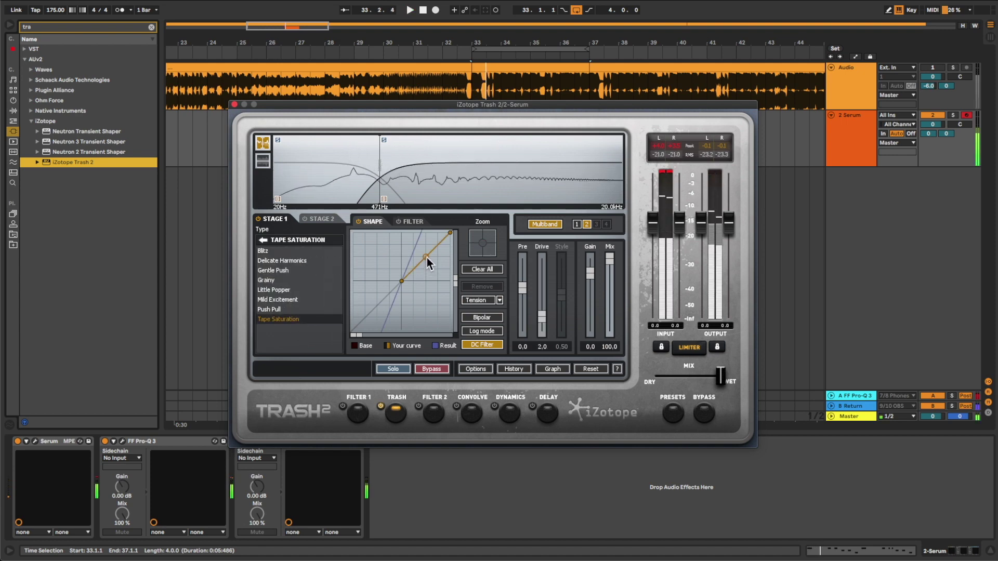
Step: Bend the high band's Tape Saturation curve into a steeper S-shape and audition the result
left_click_drag(426, 257, 431, 235)
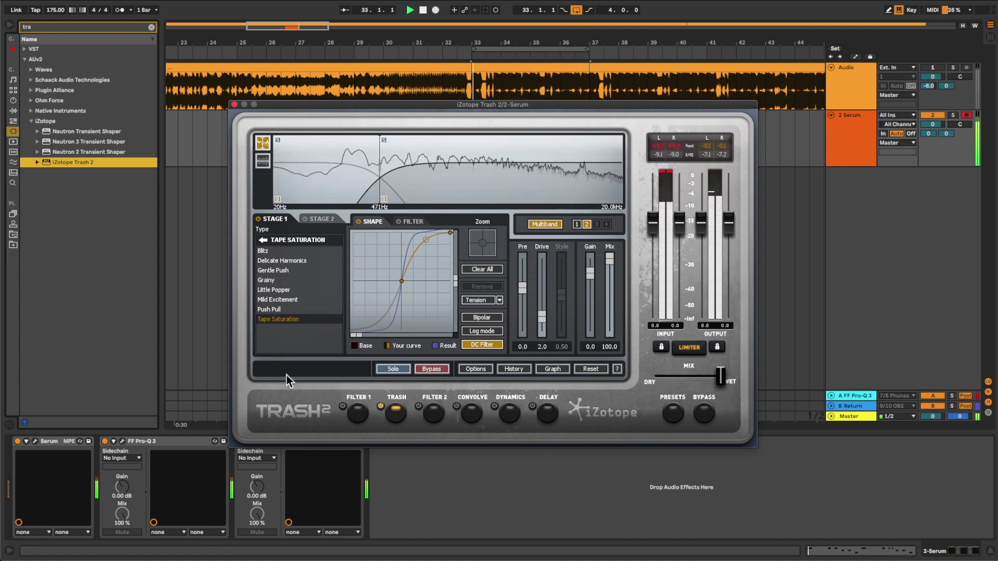
key("space")
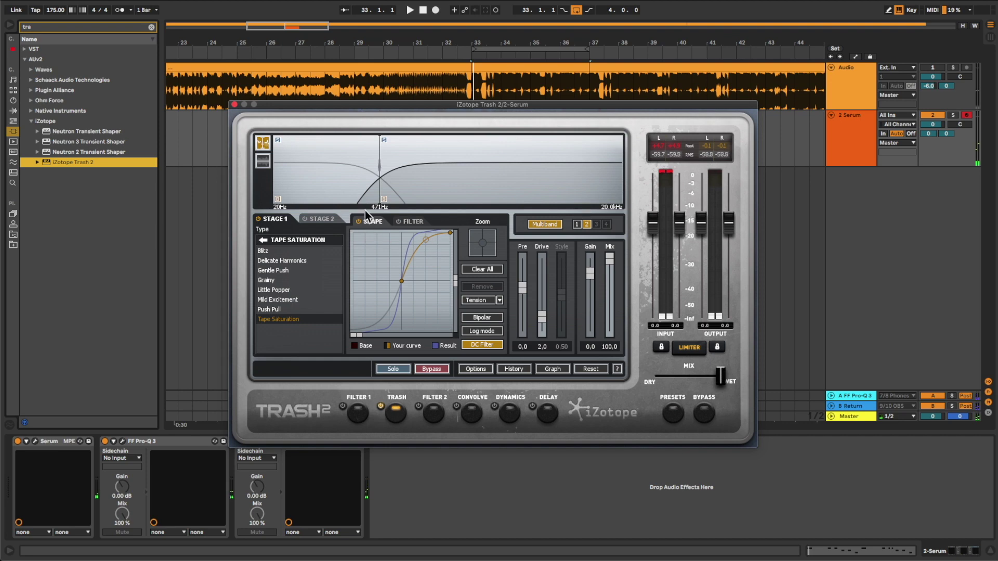
key("space")
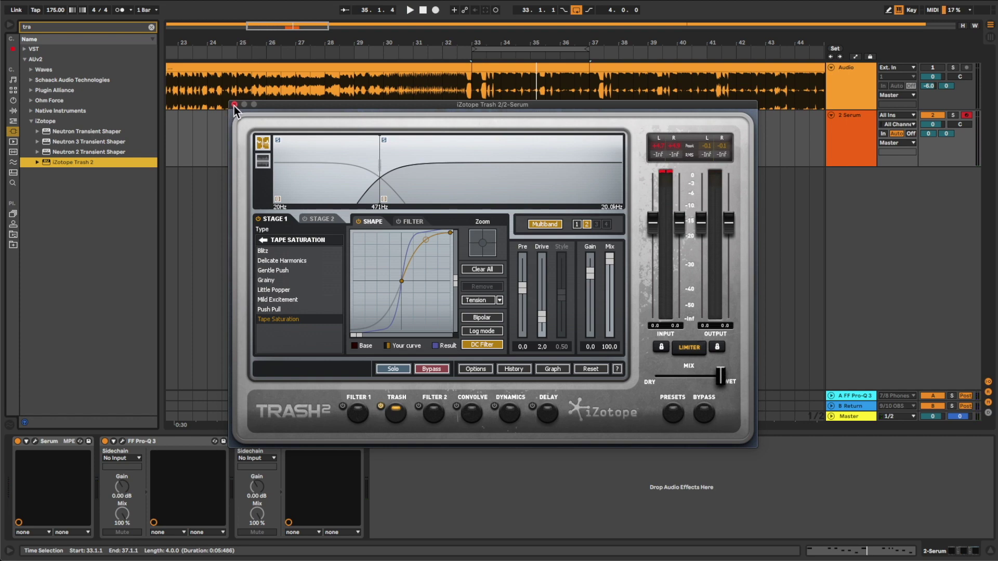
left_click(234, 105)
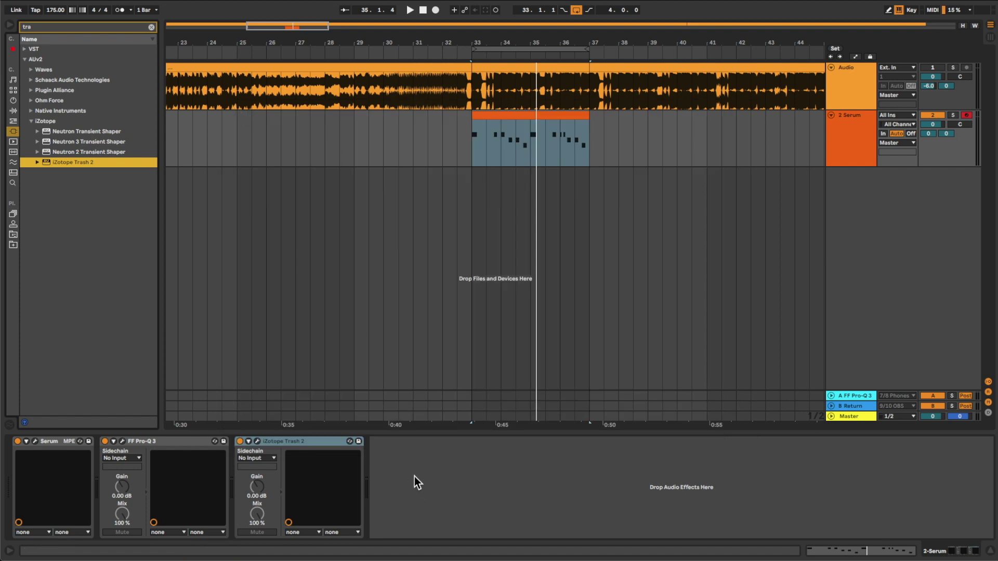